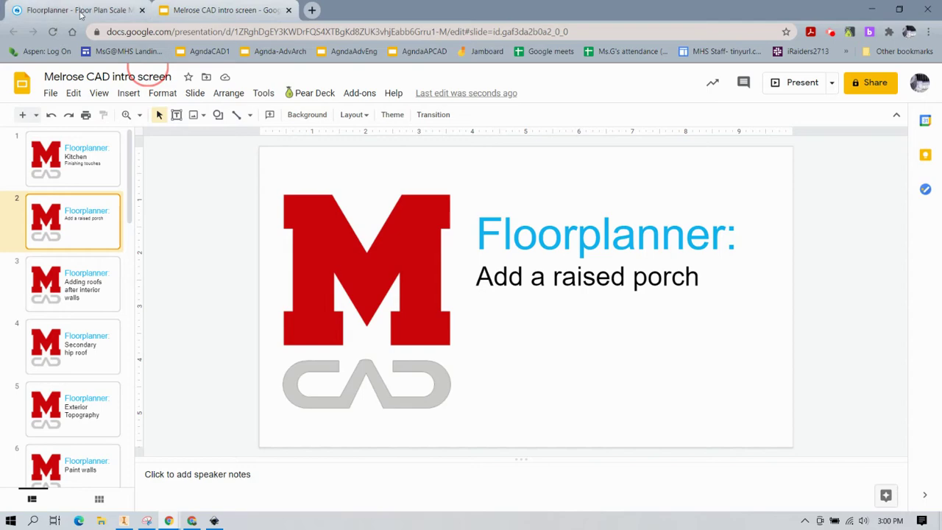
# Switch to the Floorplanner project and inspect the grass surface beside the house, leaving nothing selected.
pyautogui.click(80, 10)
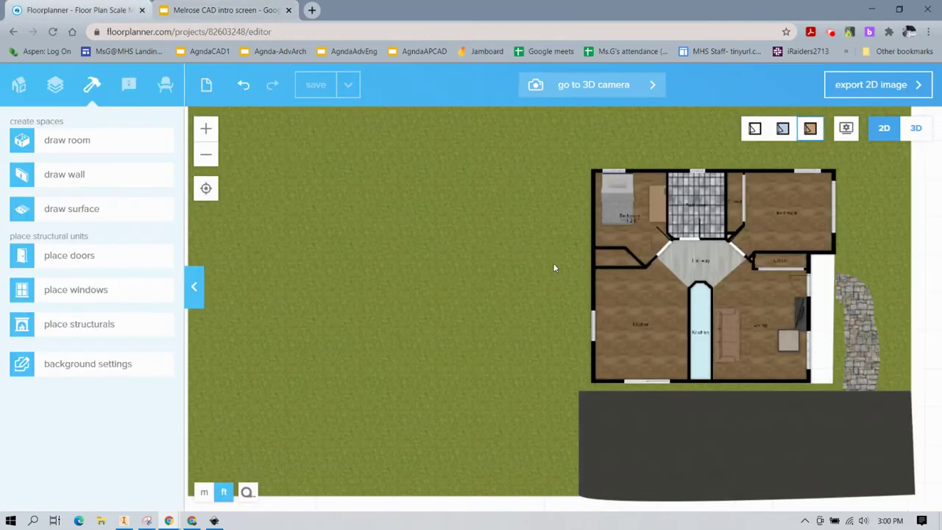
pyautogui.click(448, 273)
pyautogui.click(886, 209)
pyautogui.click(886, 210)
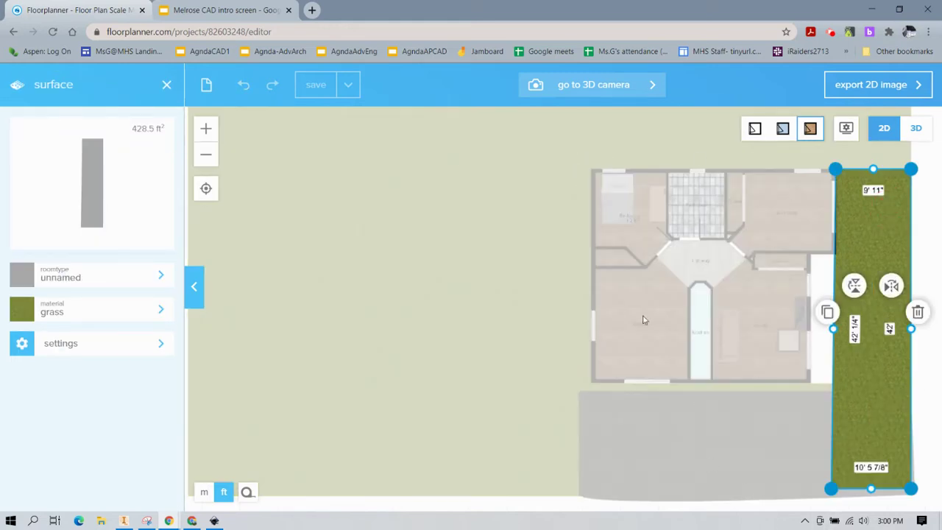
pyautogui.click(934, 265)
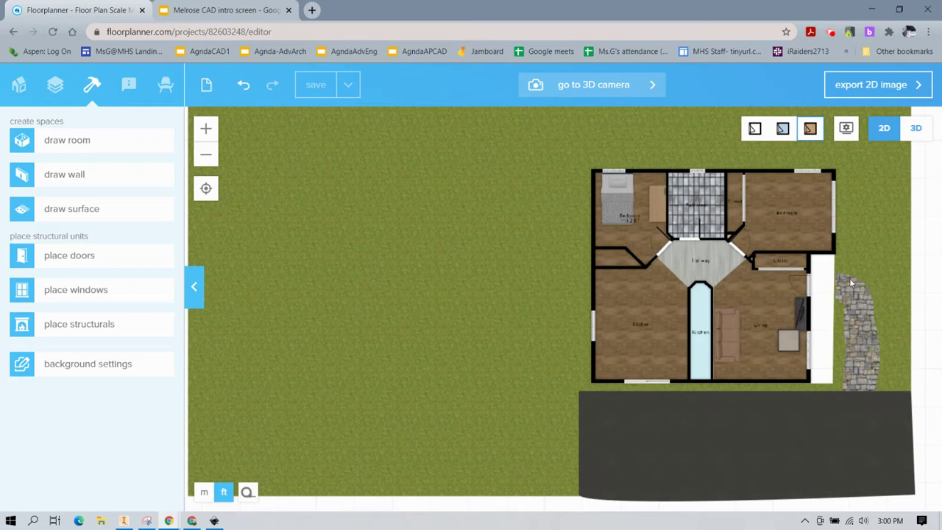
# Start a new wall for the porch with a thickness of 4" and a wall height of 8".
pyautogui.scroll(3, 880, 377)
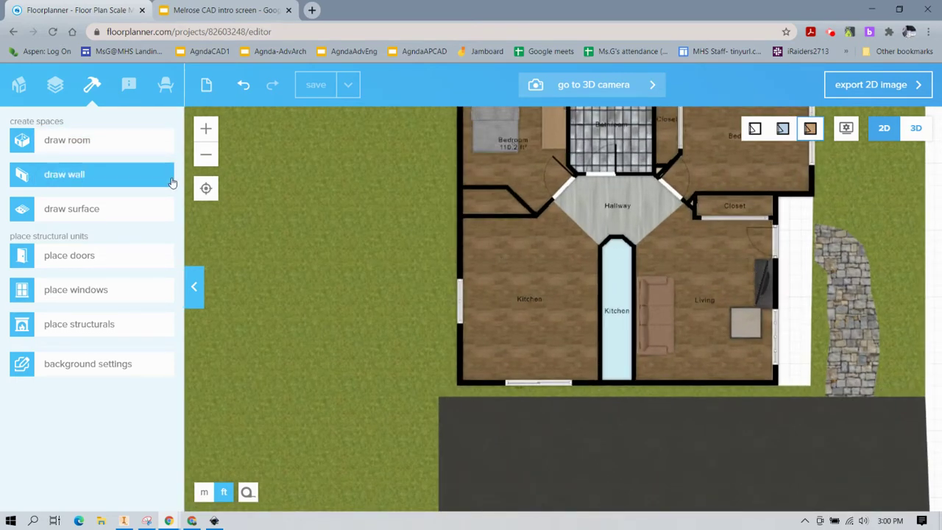
pyautogui.click(120, 179)
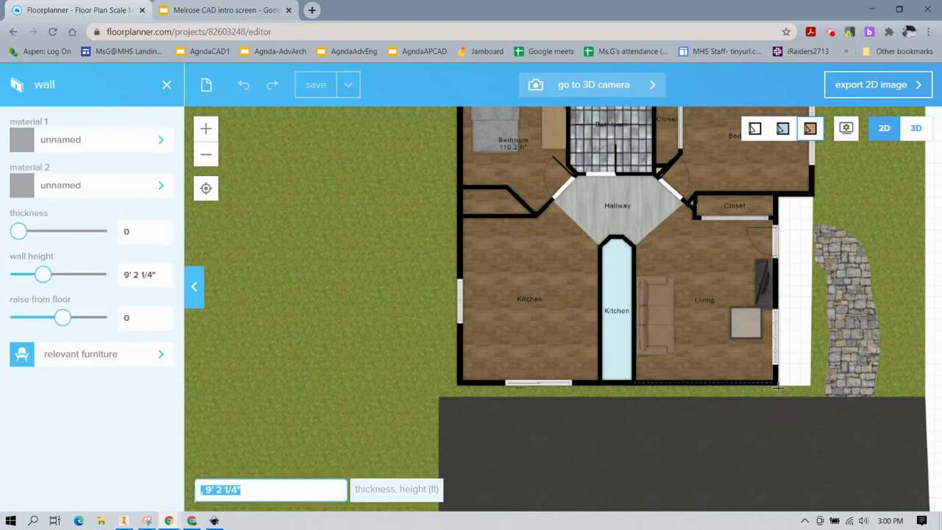
pyautogui.scroll(3, 783, 380)
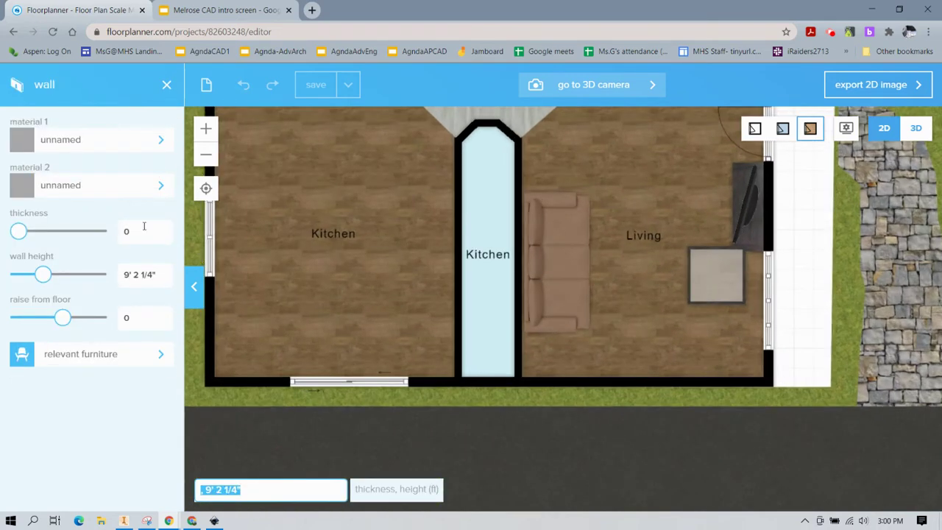
pyautogui.click(140, 231)
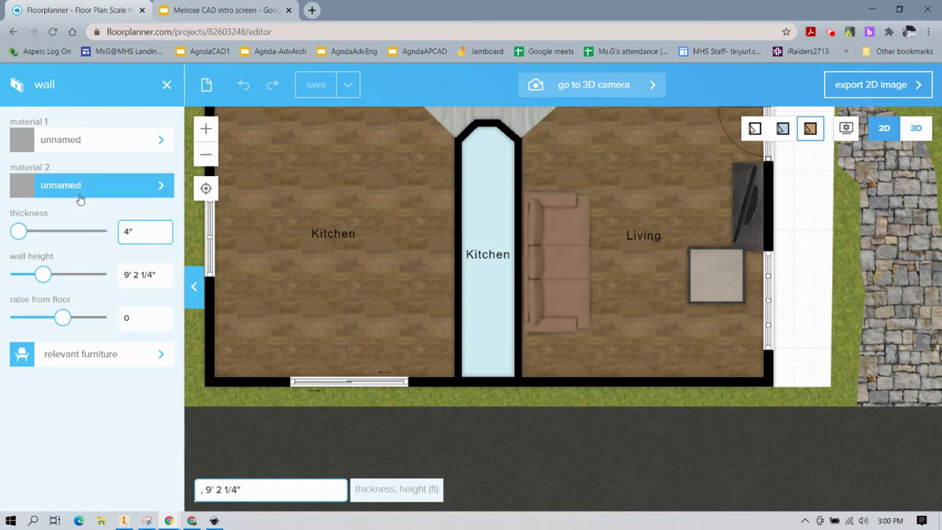
pyautogui.click(143, 274)
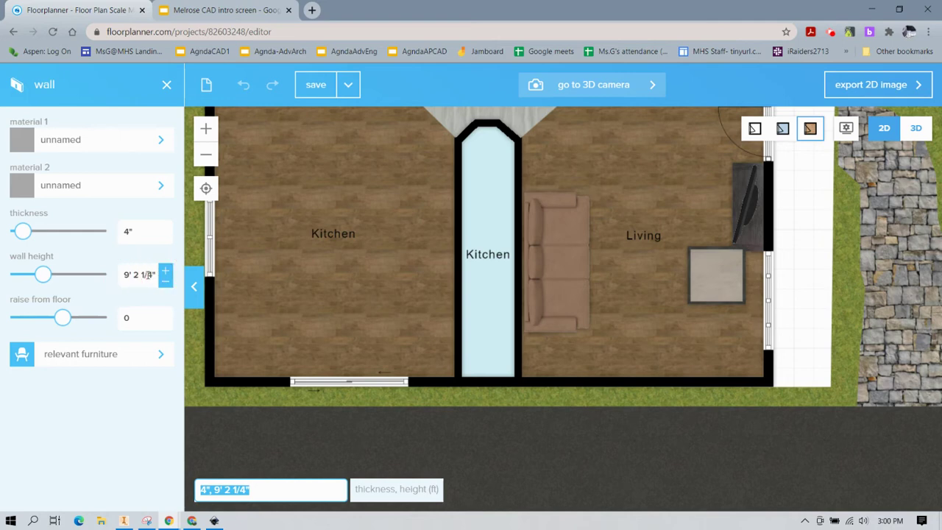
pyautogui.moveTo(151, 275); pyautogui.dragTo(93, 275)
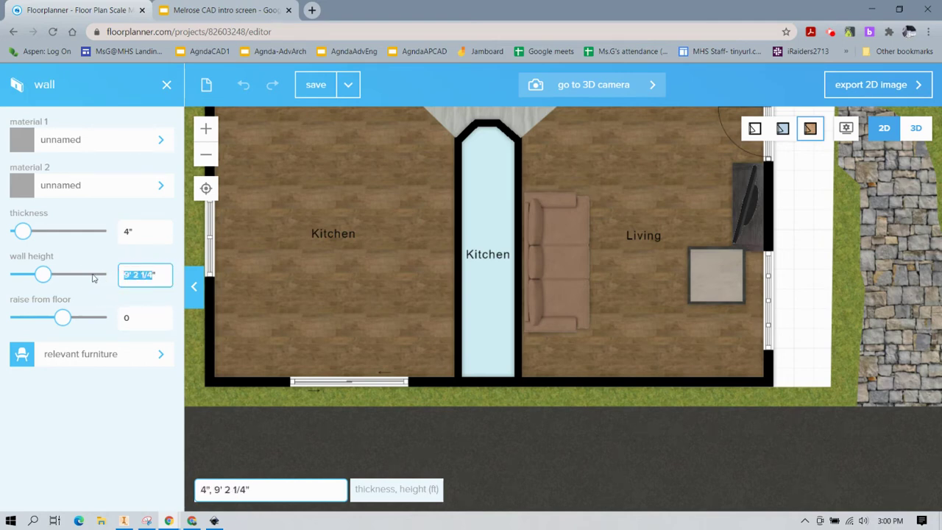
pyautogui.write('8')
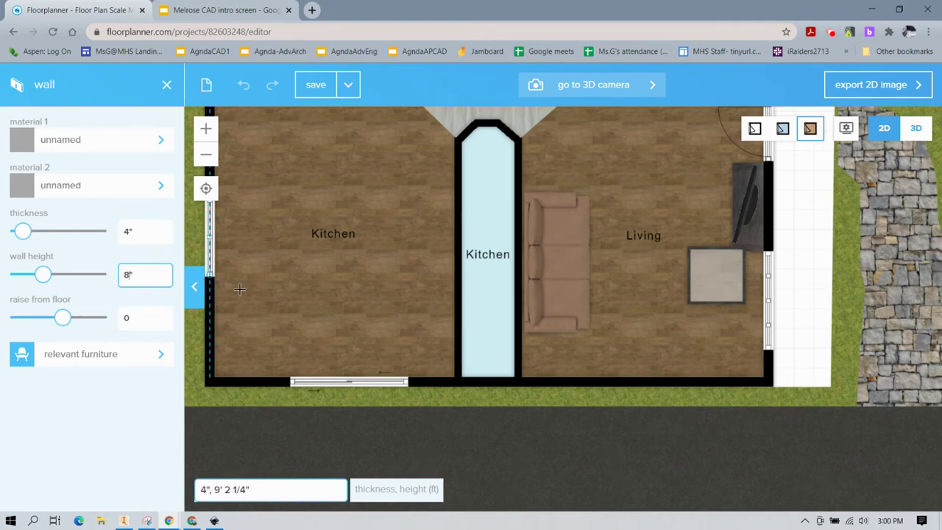
pyautogui.press('Return')
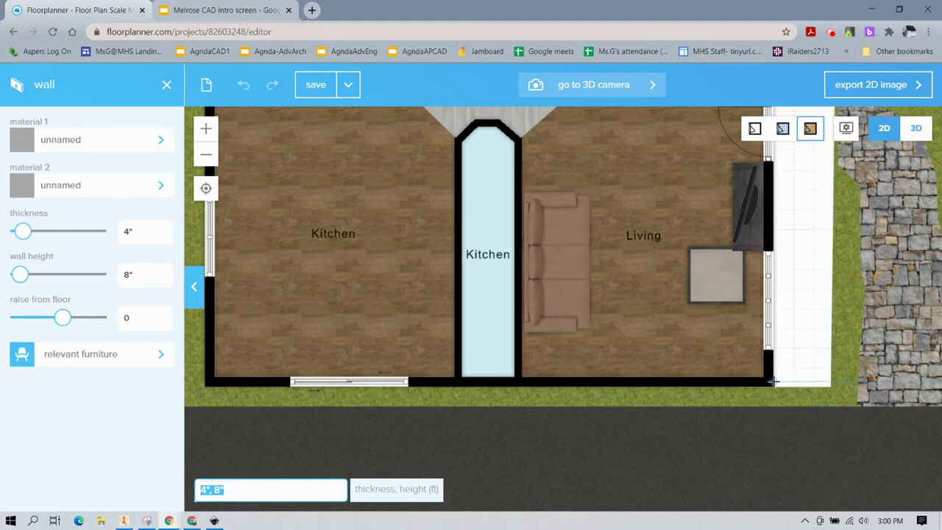
# Draw a short low wall from the living room's outer corner across the lower end of the porch area.
pyautogui.click(772, 380)
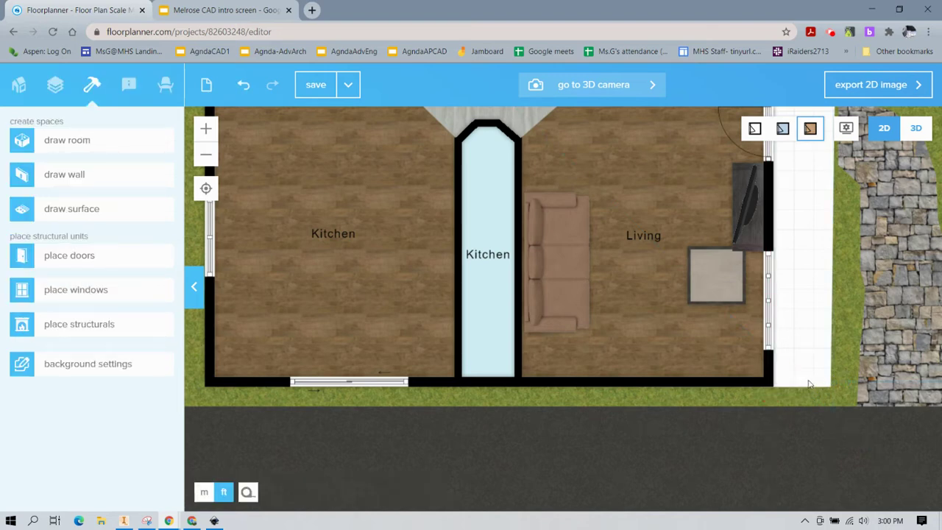
pyautogui.click(123, 182)
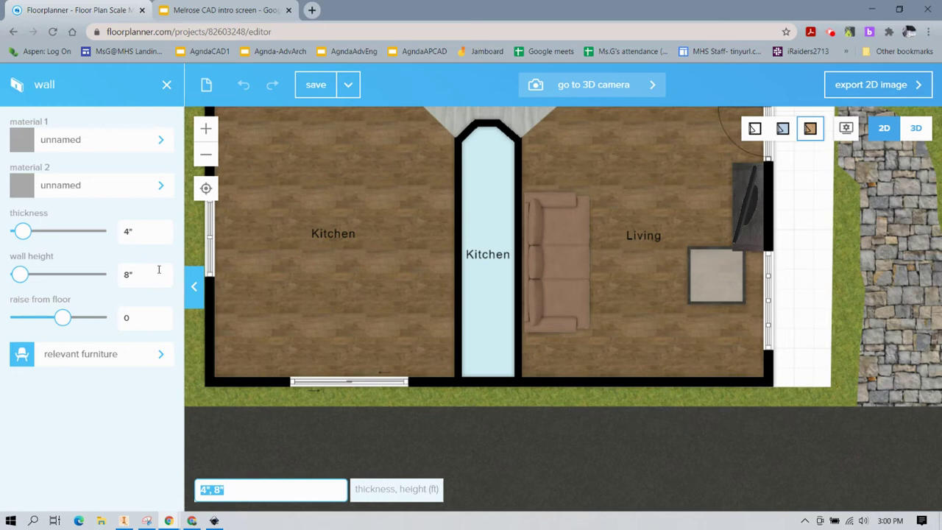
pyautogui.click(772, 381)
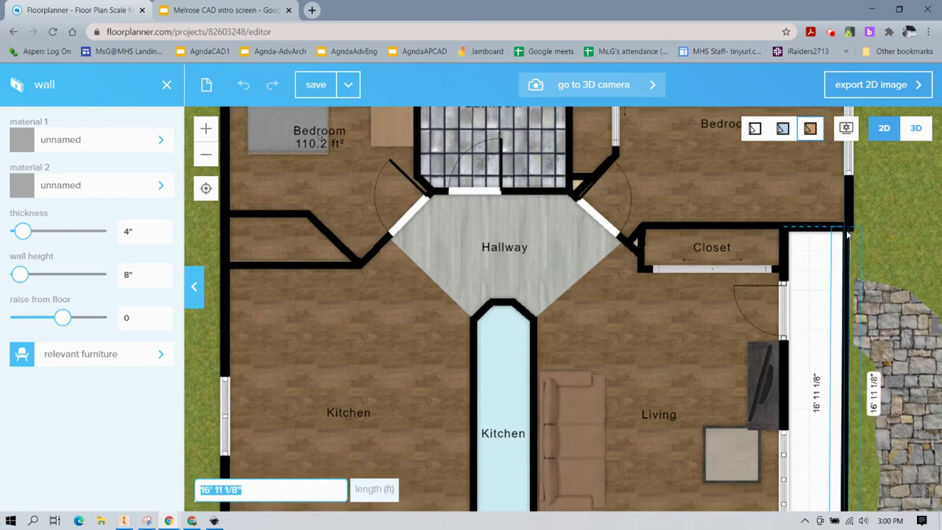
# Try to draw the porch's long outer wall up to the bedroom's outer corner, and undo it.
pyautogui.click(848, 232)
pyautogui.click(840, 283)
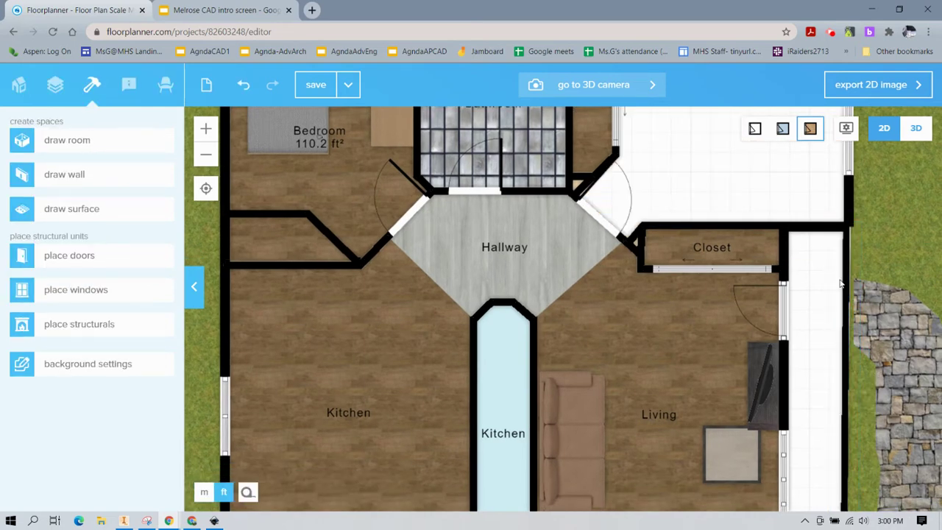
pyautogui.hotkey('ctrl', 'z')
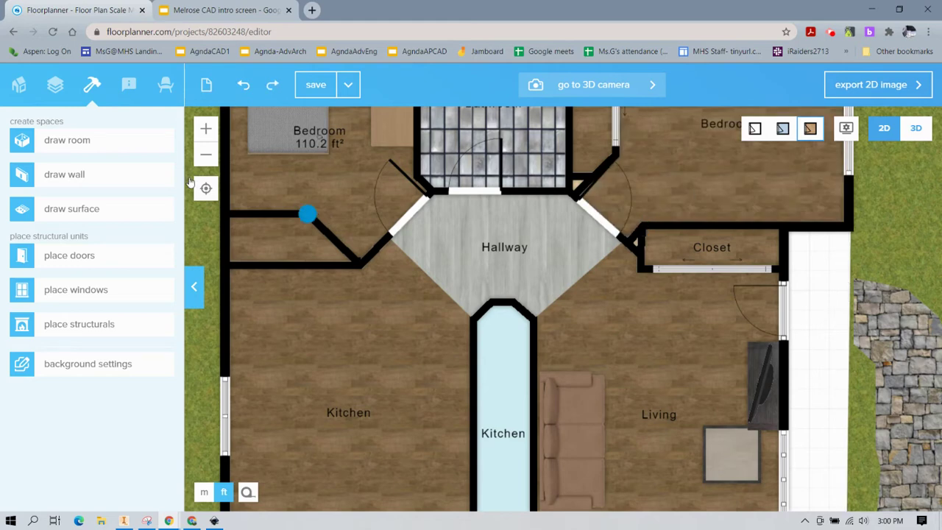
# Draw the porch's outer wall, about 16' 8 7/8" long, from the bedroom's outer corner down to the short end wall.
pyautogui.click(64, 174)
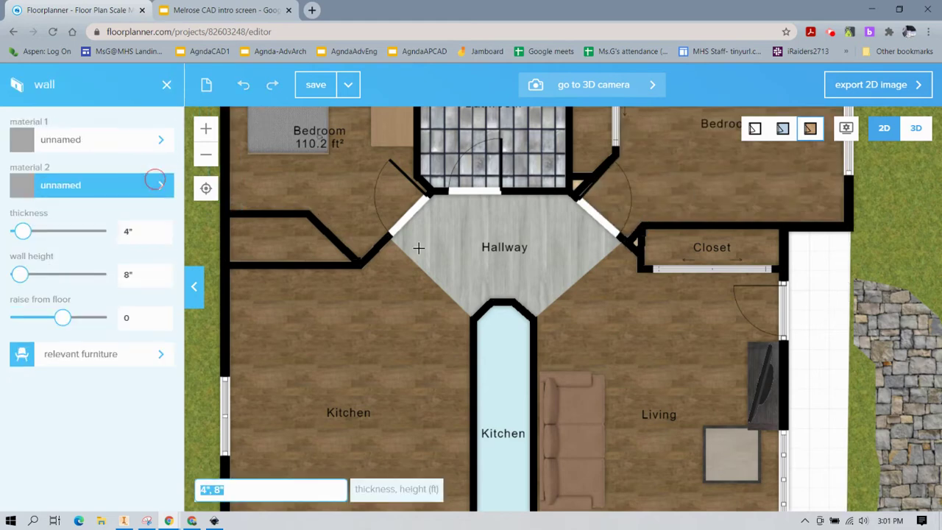
pyautogui.click(846, 231)
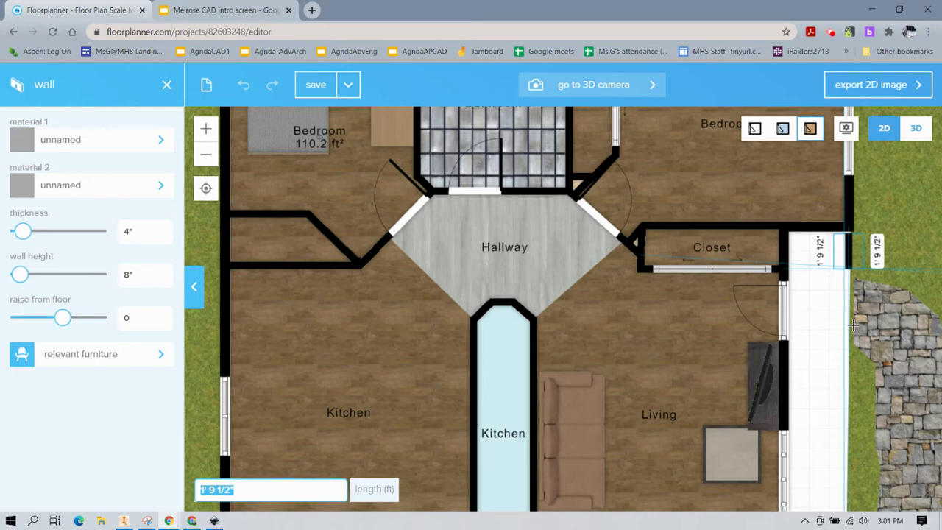
pyautogui.scroll(-5, 846, 353)
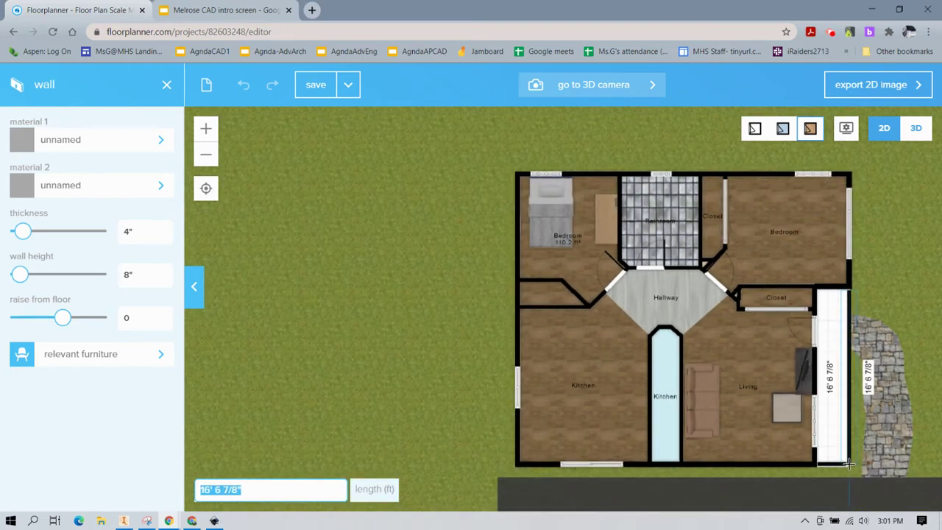
pyautogui.scroll(3, 847, 464)
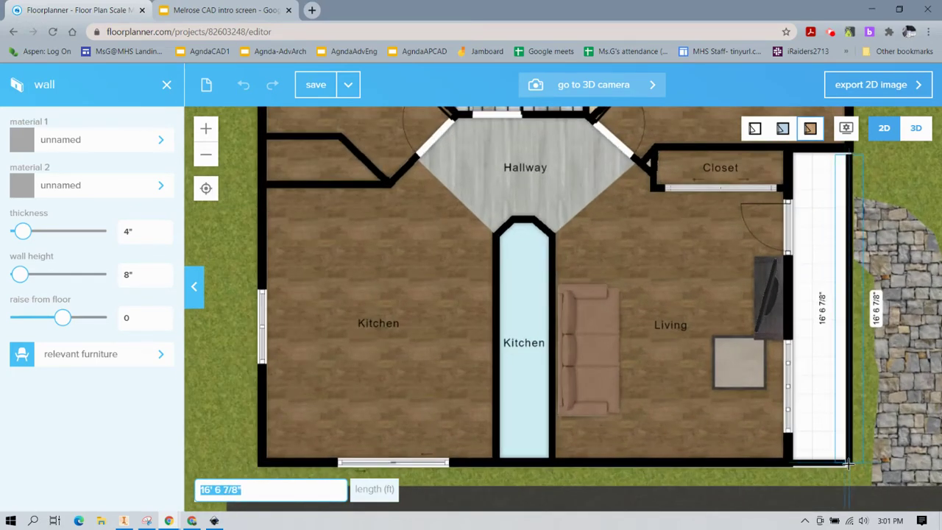
pyautogui.scroll(3, 846, 465)
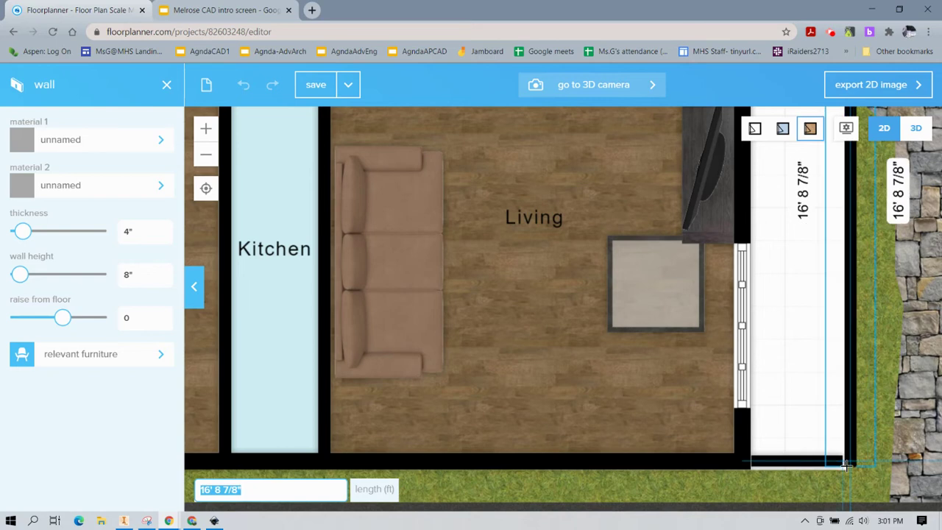
pyautogui.click(847, 465)
pyautogui.press('Escape')
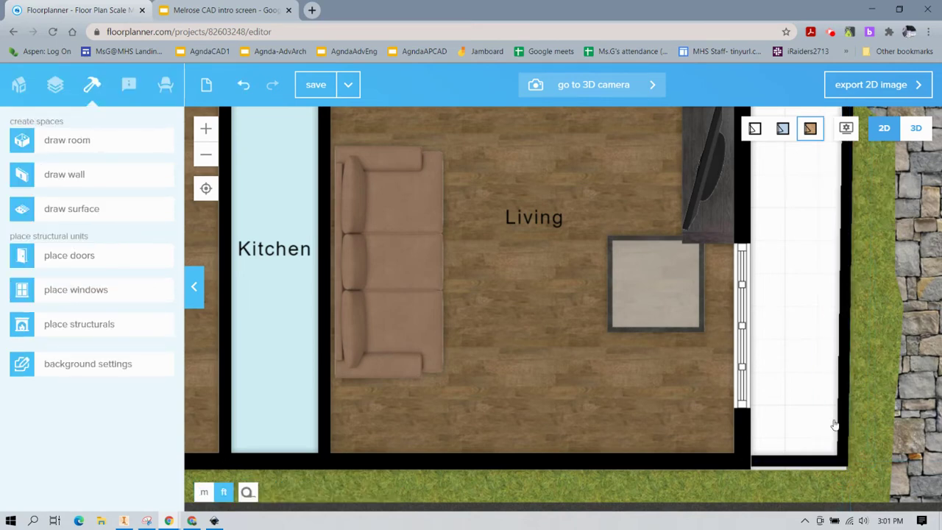
# Move the porch walls' lower outer corner slightly outward to straighten the long outer wall.
pyautogui.scroll(-2, 822, 259)
pyautogui.moveTo(821, 262); pyautogui.dragTo(810, 328)
pyautogui.scroll(3, 760, 491)
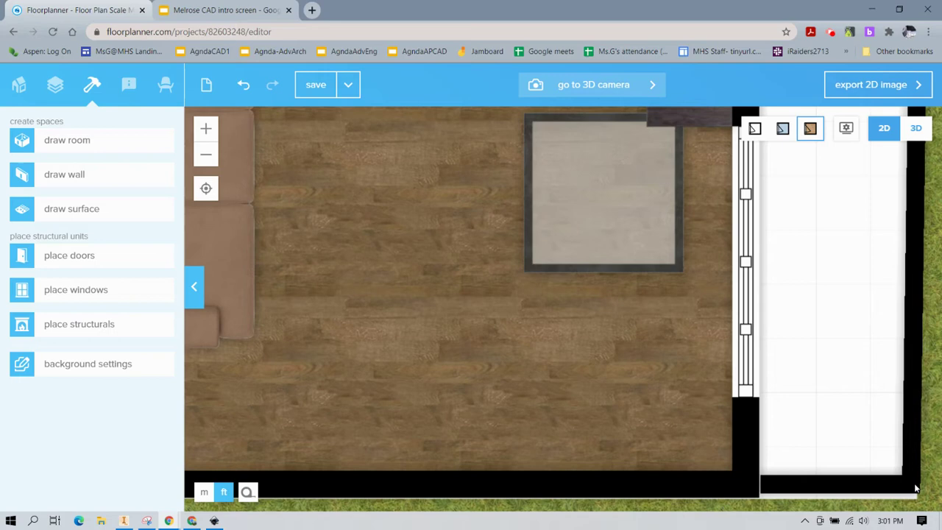
pyautogui.scroll(-2, 913, 481)
pyautogui.click(912, 478)
pyautogui.moveTo(911, 479); pyautogui.dragTo(918, 484)
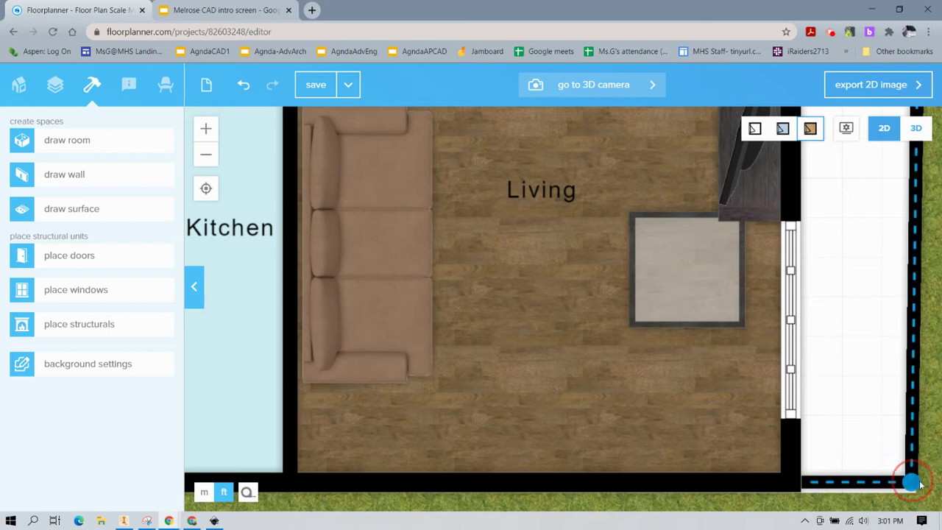
pyautogui.click(922, 484)
pyautogui.click(918, 484)
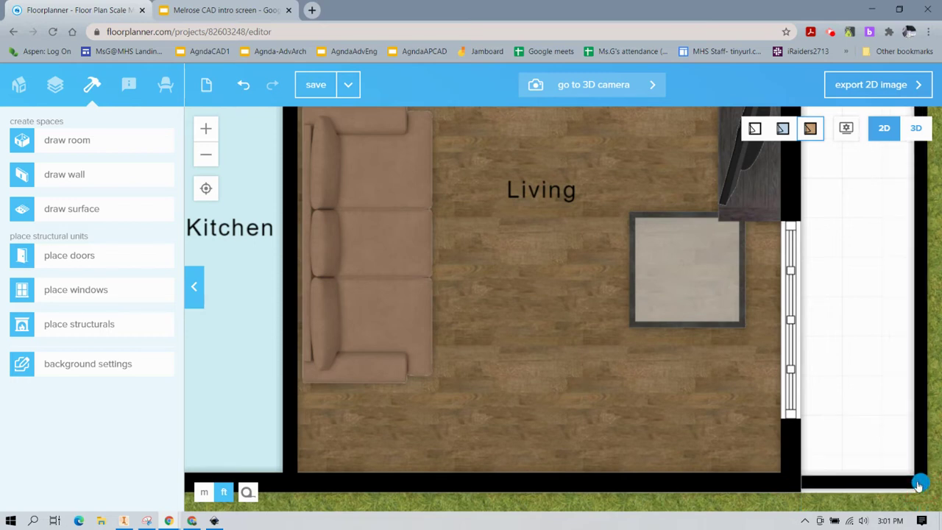
pyautogui.click(919, 484)
pyautogui.click(920, 485)
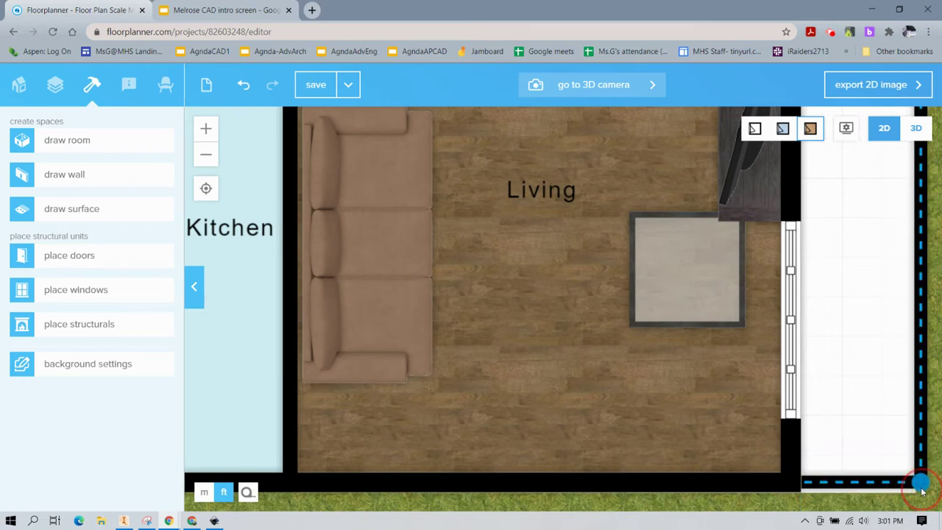
pyautogui.moveTo(920, 486); pyautogui.dragTo(919, 483)
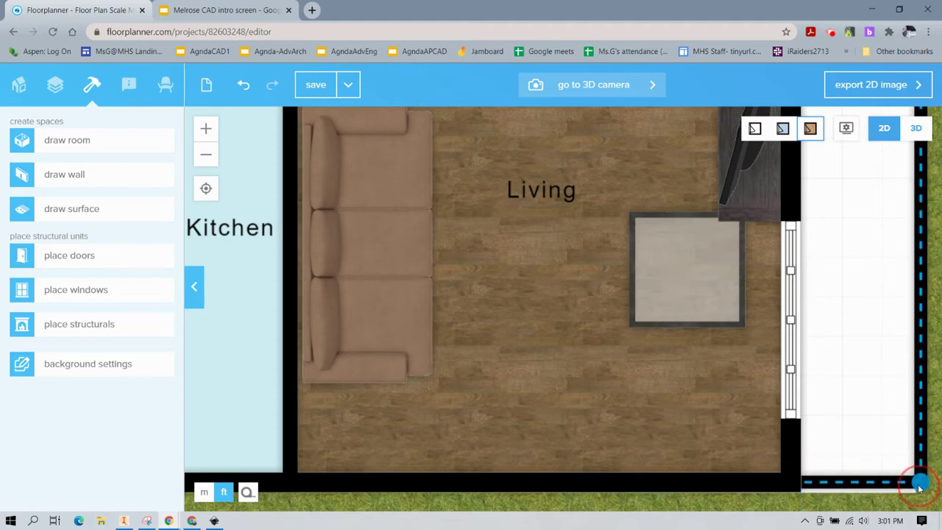
# Draw a low wall, about 16' 5 7/8" long, along the living room's exterior from the short end wall up to the bedroom wall.
pyautogui.click(110, 179)
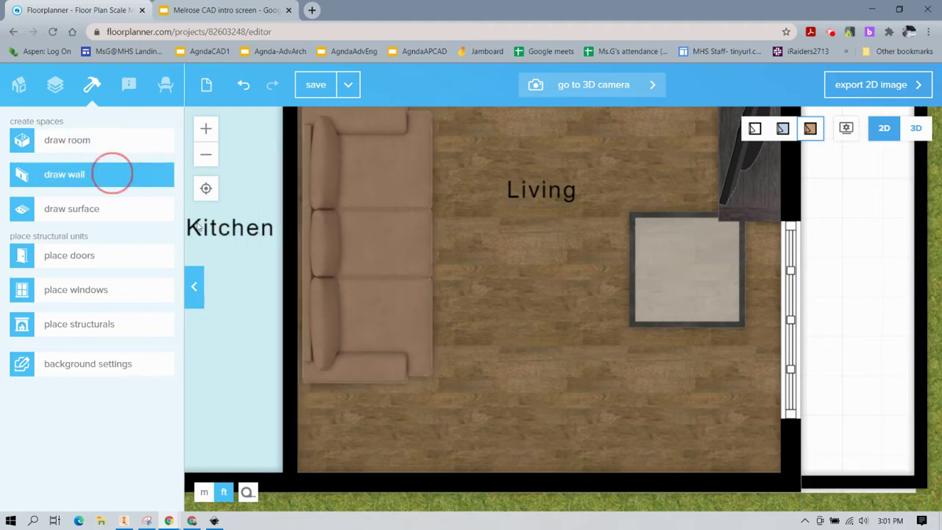
pyautogui.doubleClick(805, 484)
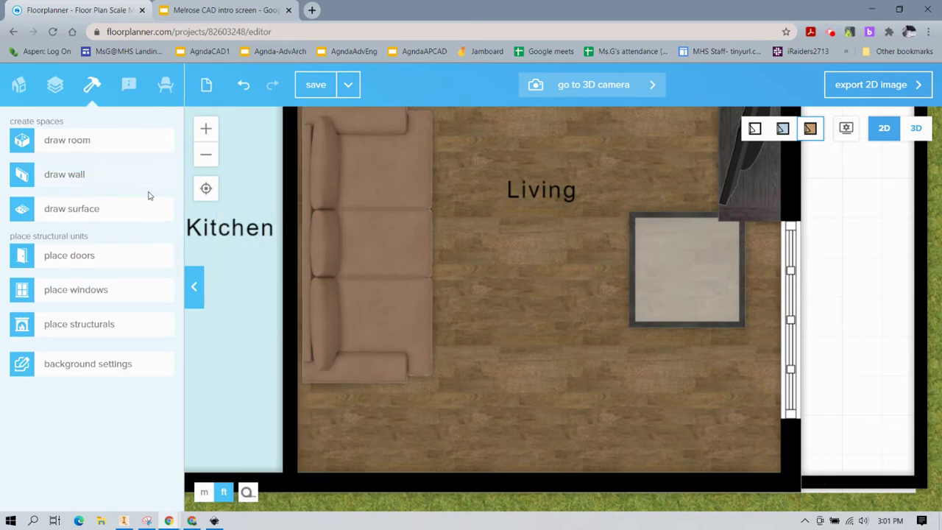
pyautogui.click(139, 179)
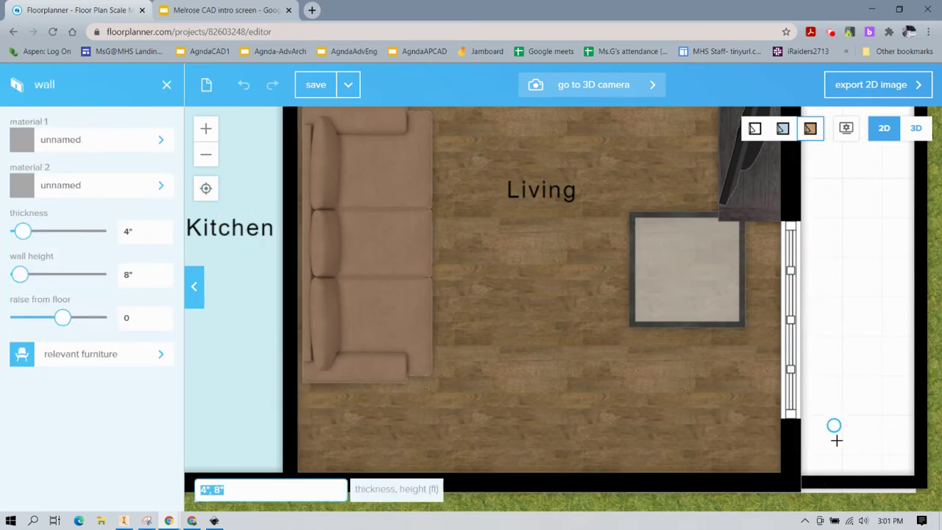
pyautogui.scroll(2, 804, 483)
pyautogui.click(803, 481)
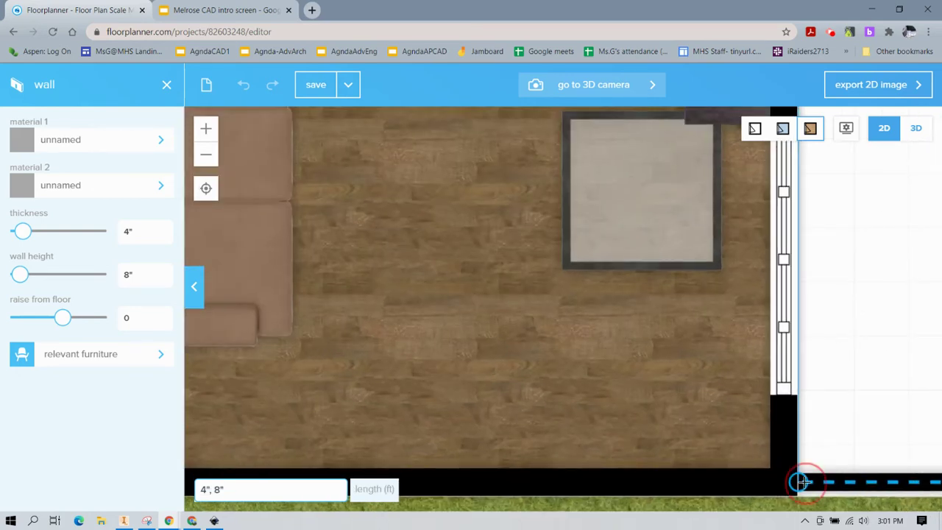
pyautogui.scroll(-2, 808, 163)
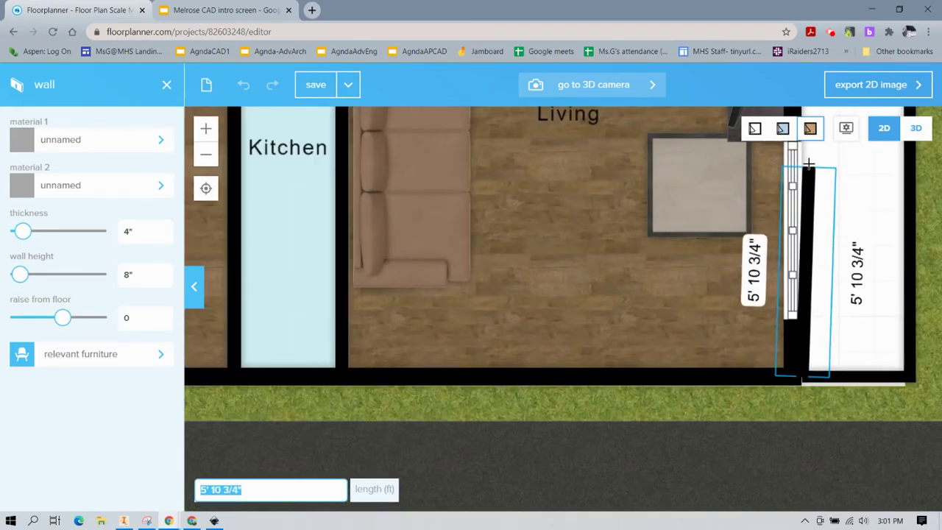
pyautogui.moveTo(816, 162); pyautogui.dragTo(821, 384, button='middle')
pyautogui.moveTo(844, 228); pyautogui.dragTo(780, 440, button='middle')
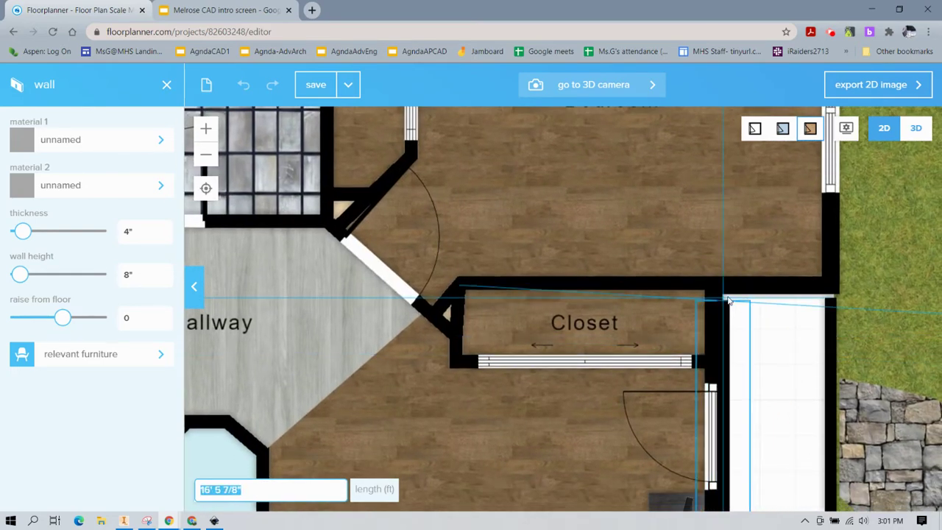
pyautogui.scroll(2, 729, 300)
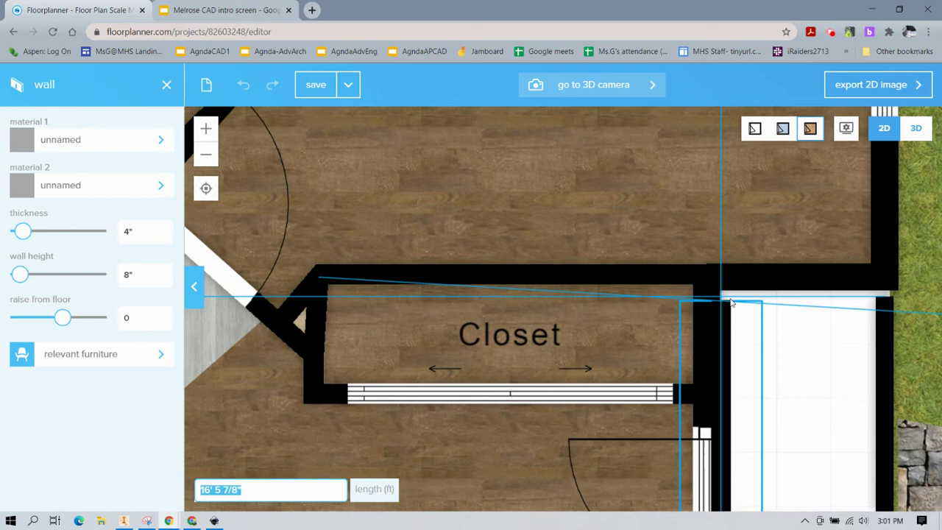
pyautogui.click(726, 307)
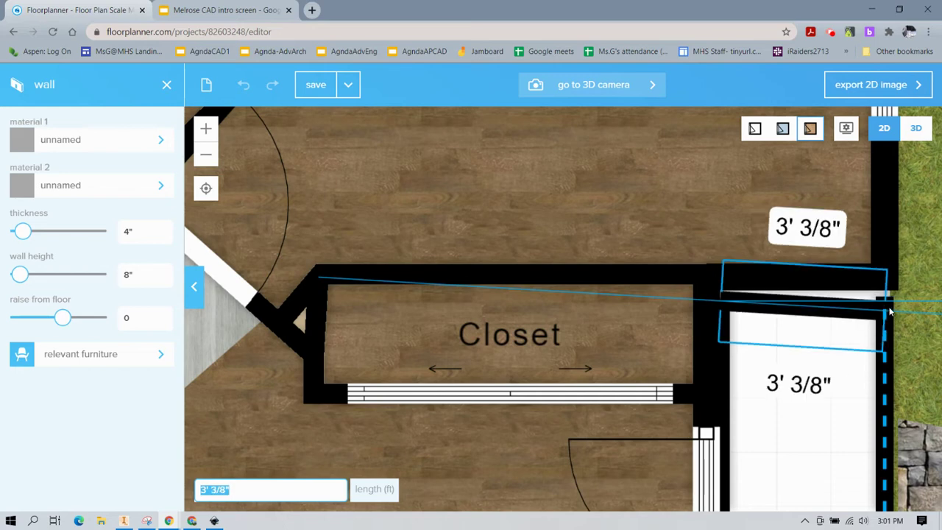
# Close the porch with a low wall about 3' 3/8" long beside the bedroom wall, and straighten it by moving its outer corner.
pyautogui.click(888, 308)
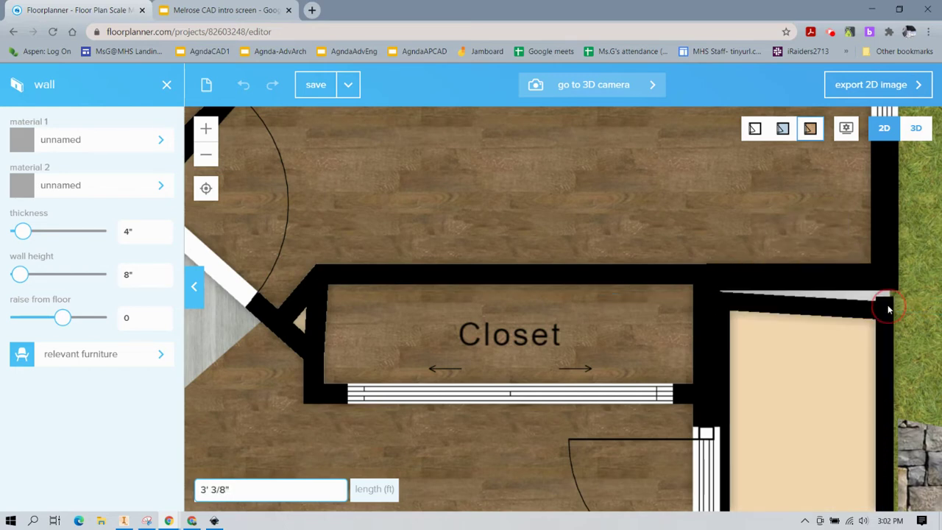
pyautogui.press('Escape')
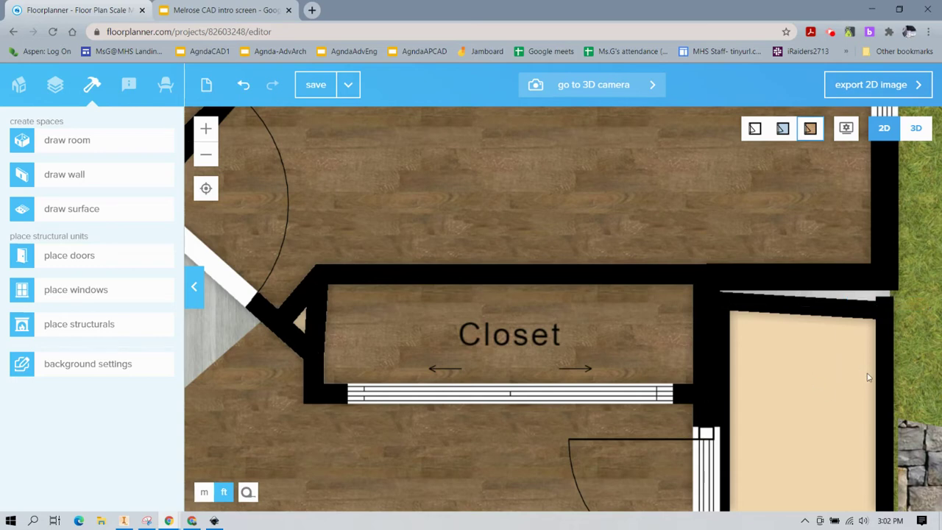
pyautogui.moveTo(885, 379); pyautogui.dragTo(697, 419, button='right')
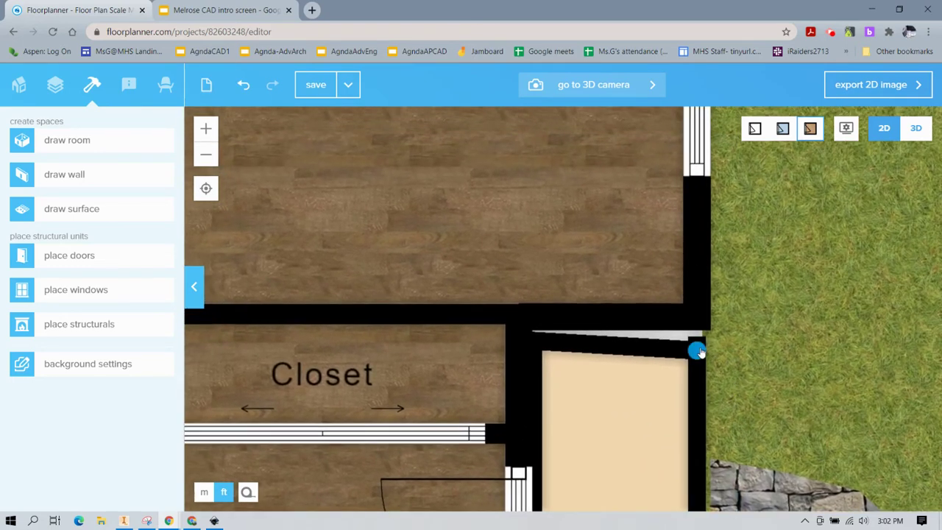
pyautogui.moveTo(697, 351); pyautogui.dragTo(699, 341)
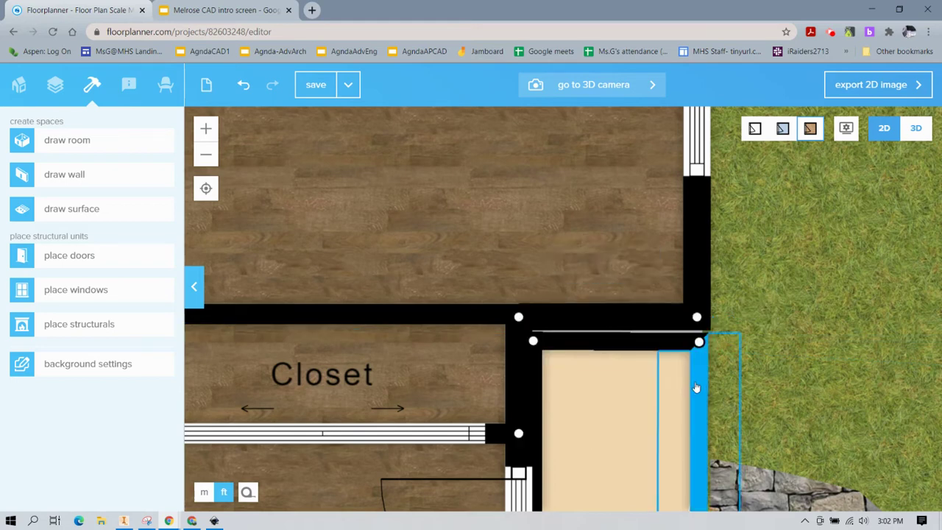
# Try to adjust the porch walls' inner corner where they meet the closet and bedroom walls.
pyautogui.click(533, 344)
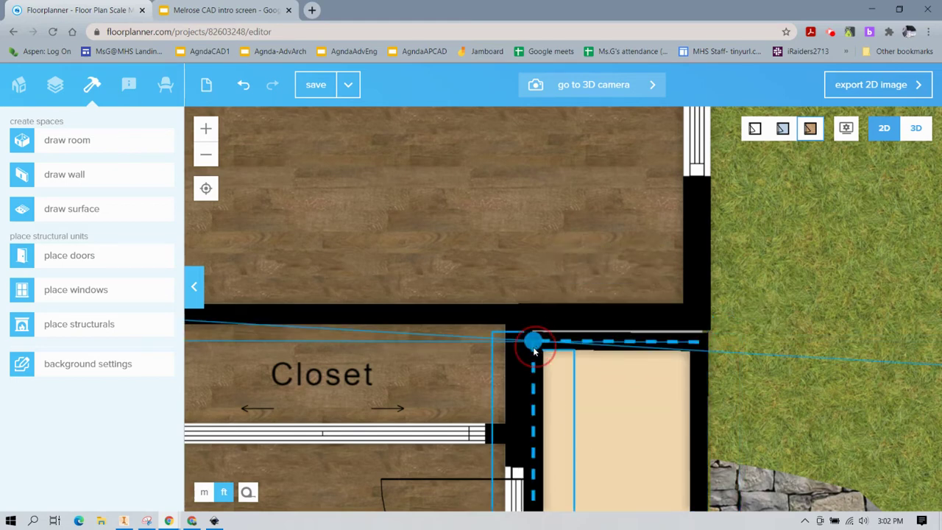
pyautogui.moveTo(534, 348); pyautogui.dragTo(533, 346)
pyautogui.click(538, 341)
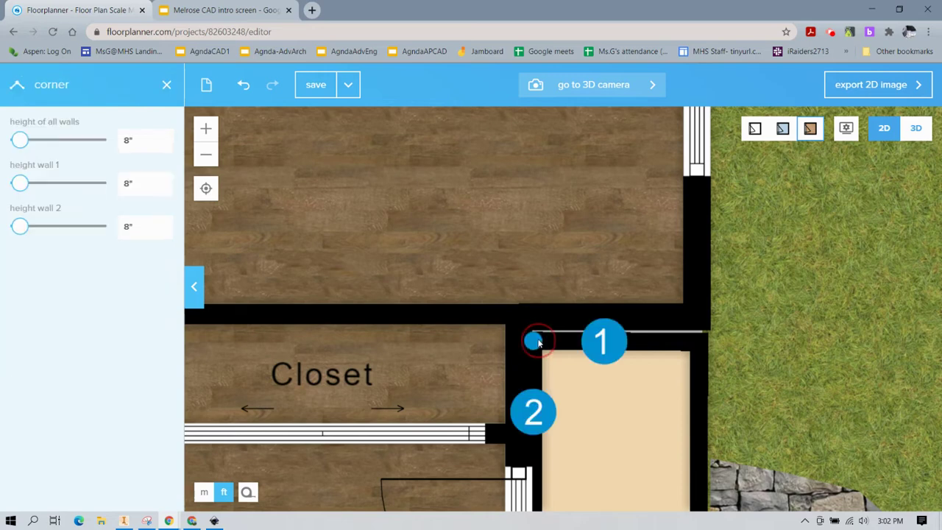
pyautogui.click(540, 348)
pyautogui.click(543, 368)
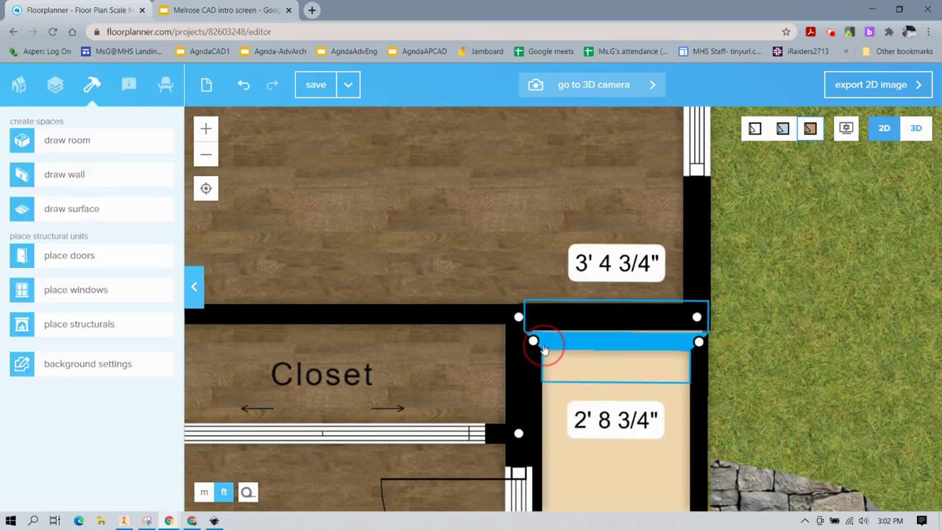
pyautogui.moveTo(534, 340)
pyautogui.mouseDown()
pyautogui.moveTo(545, 340)
pyautogui.moveTo(537, 347)
pyautogui.mouseUp()
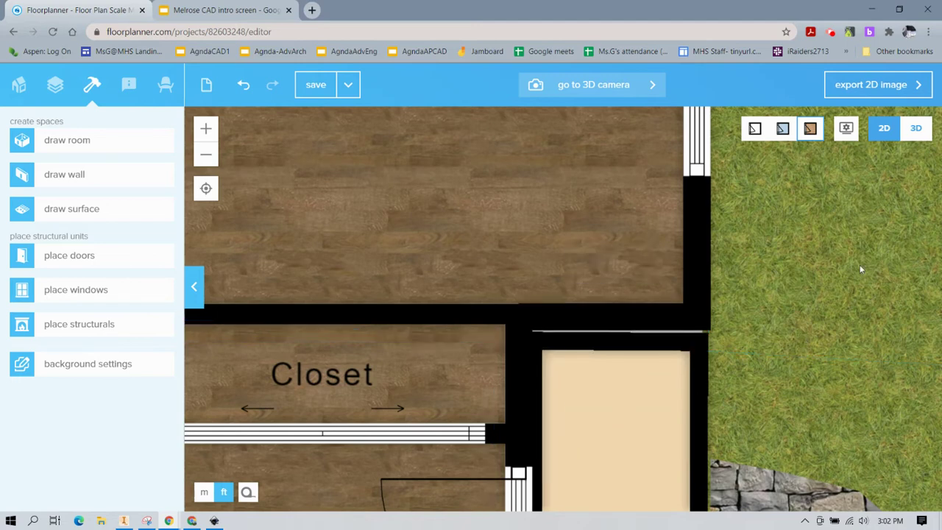
# Examine the porch and its low walls from outside the house in the 3D orbit view.
pyautogui.click(911, 136)
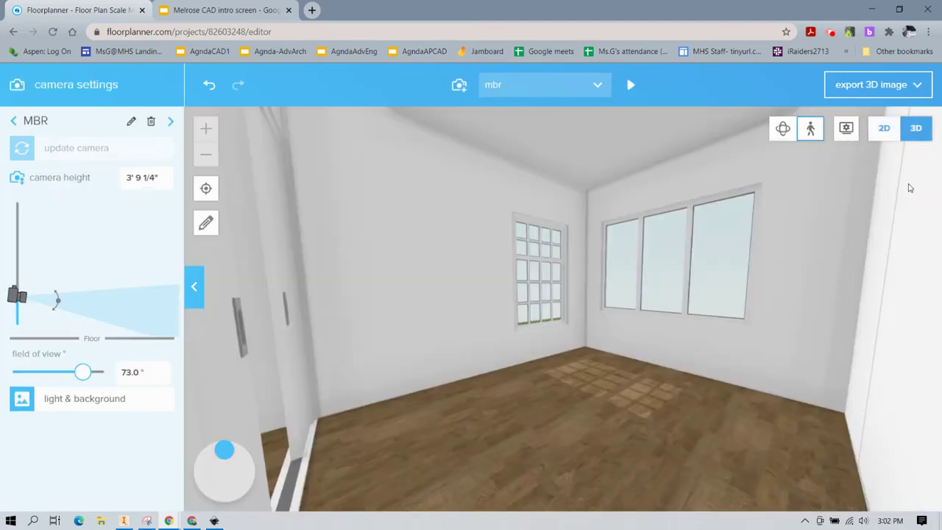
pyautogui.click(783, 126)
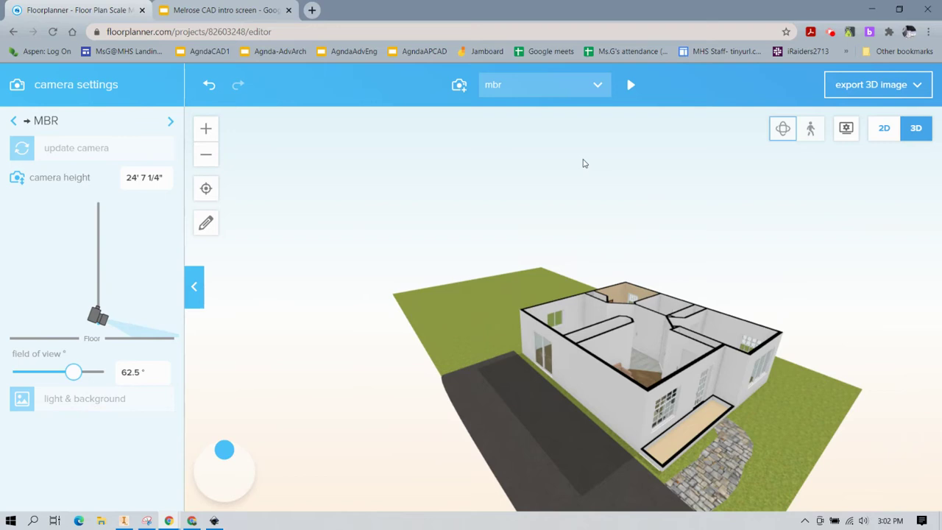
pyautogui.moveTo(636, 430); pyautogui.dragTo(632, 386, button='right')
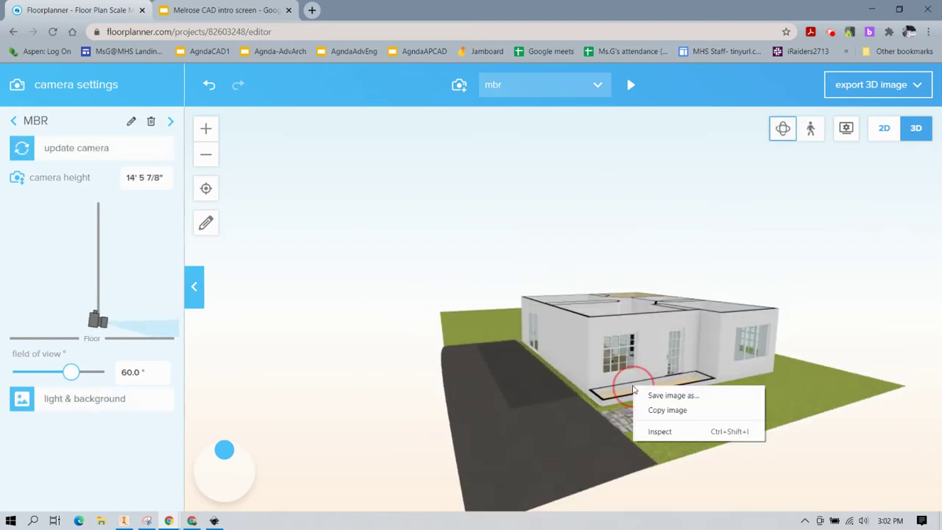
pyautogui.click(625, 404)
pyautogui.scroll(2, 624, 404)
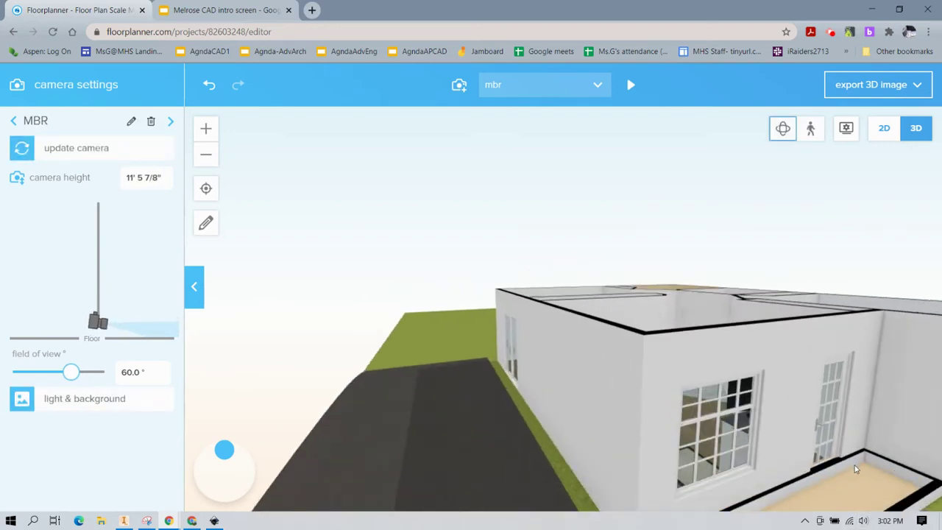
pyautogui.scroll(-1, 854, 471)
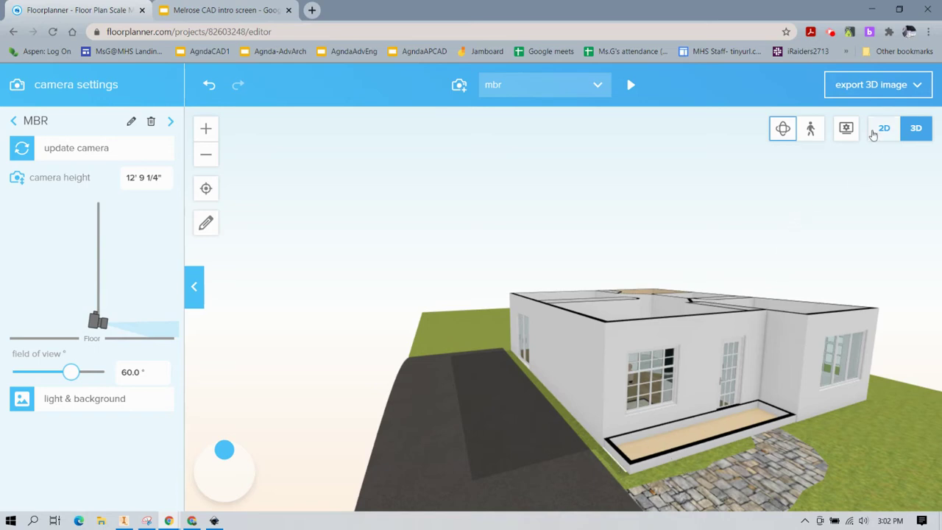
# Return to the 2D plan and check the porch room's settings, including ceiling generation.
pyautogui.click(875, 131)
pyautogui.click(627, 450)
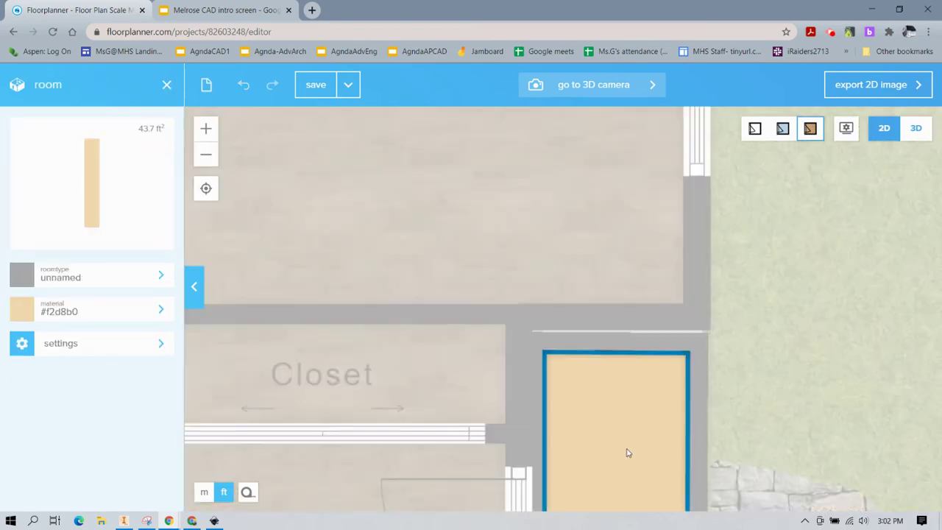
pyautogui.click(92, 346)
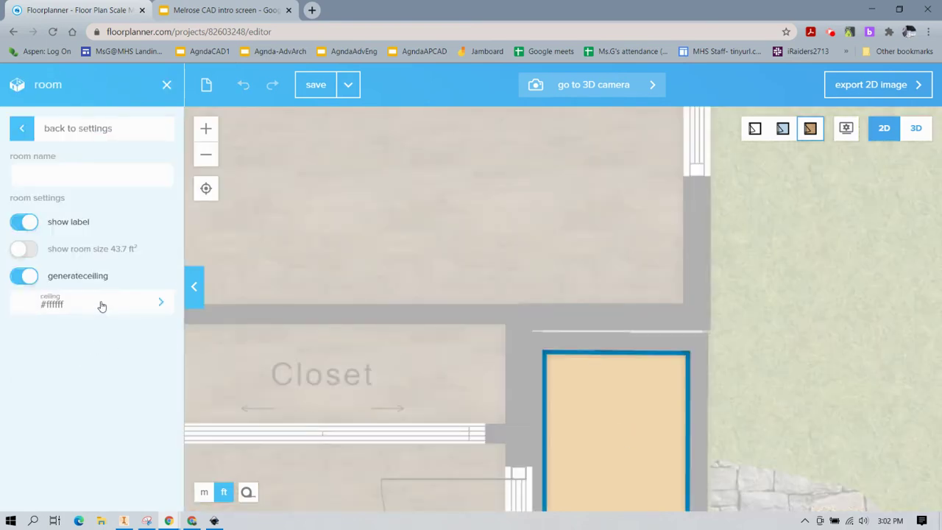
pyautogui.click(27, 277)
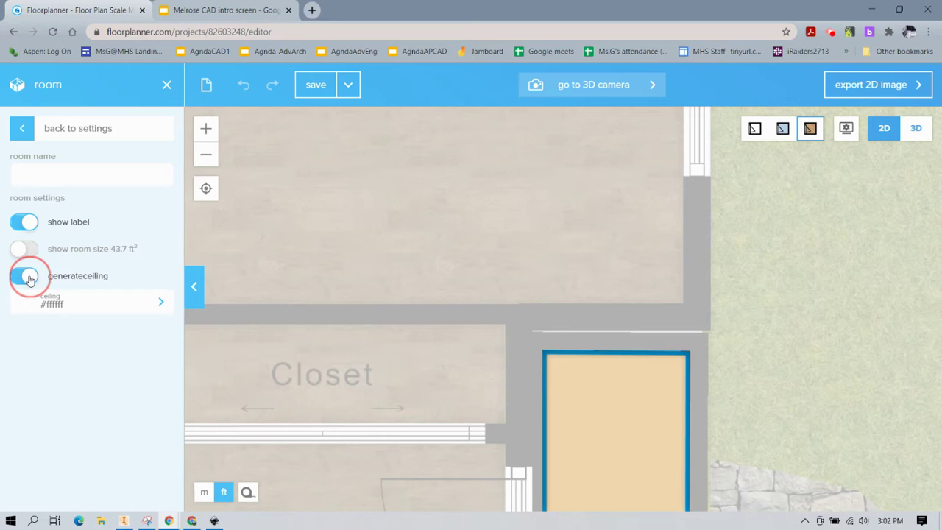
pyautogui.click(26, 139)
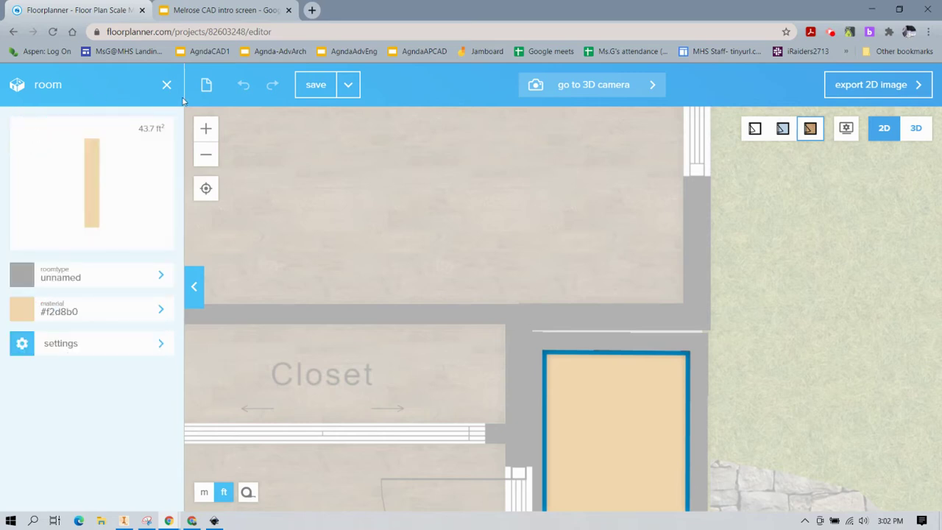
pyautogui.click(166, 85)
# Apply the stone material already used in the plan to the outer face of the porch's short end wall.
pyautogui.click(165, 84)
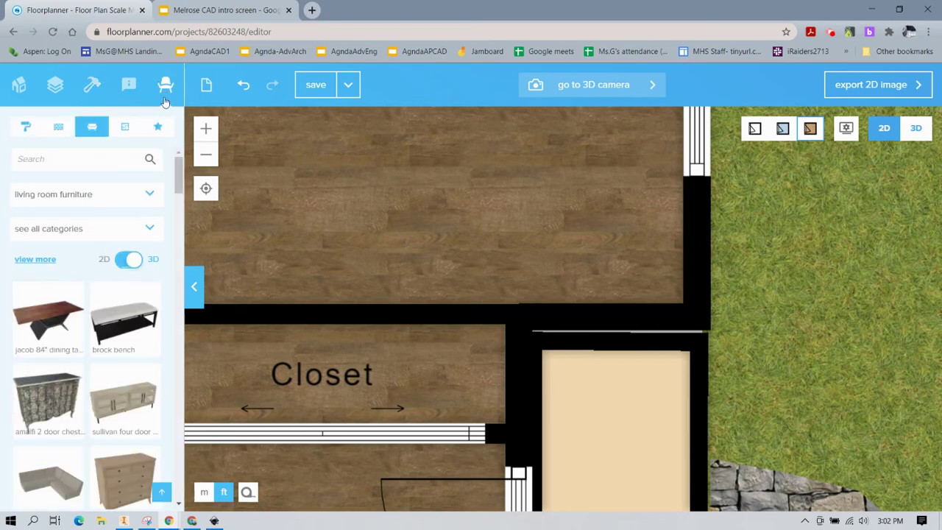
pyautogui.click(125, 127)
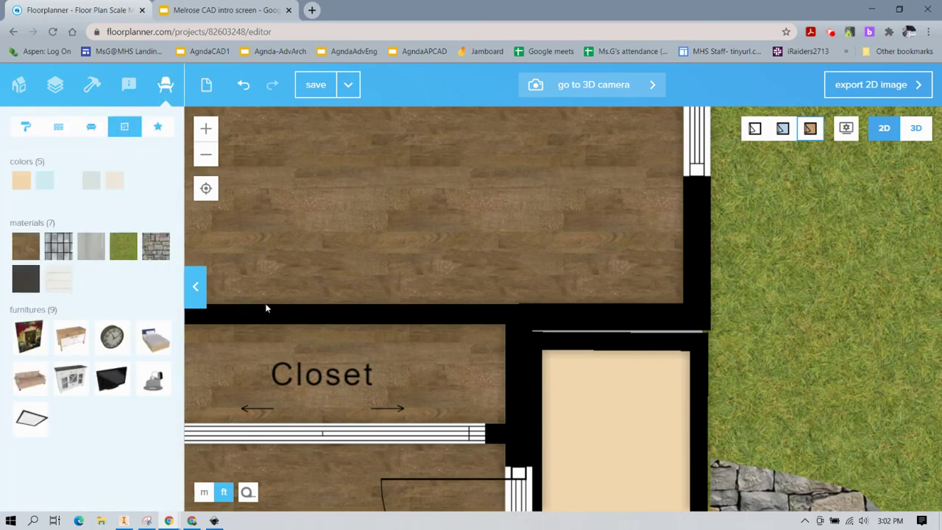
pyautogui.scroll(-2, 688, 410)
pyautogui.moveTo(773, 383); pyautogui.dragTo(629, 206)
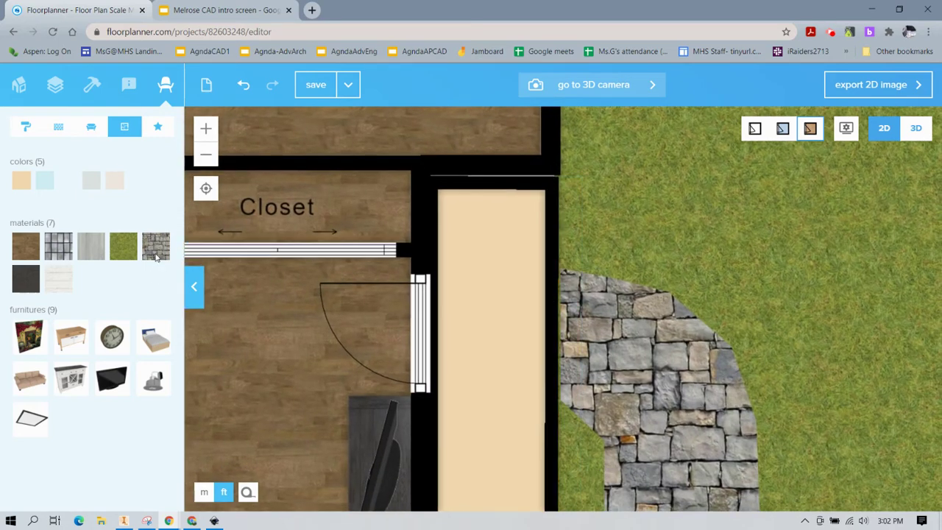
pyautogui.moveTo(160, 253); pyautogui.dragTo(440, 103)
pyautogui.scroll(-3, 564, 491)
pyautogui.moveTo(153, 250); pyautogui.dragTo(401, 312)
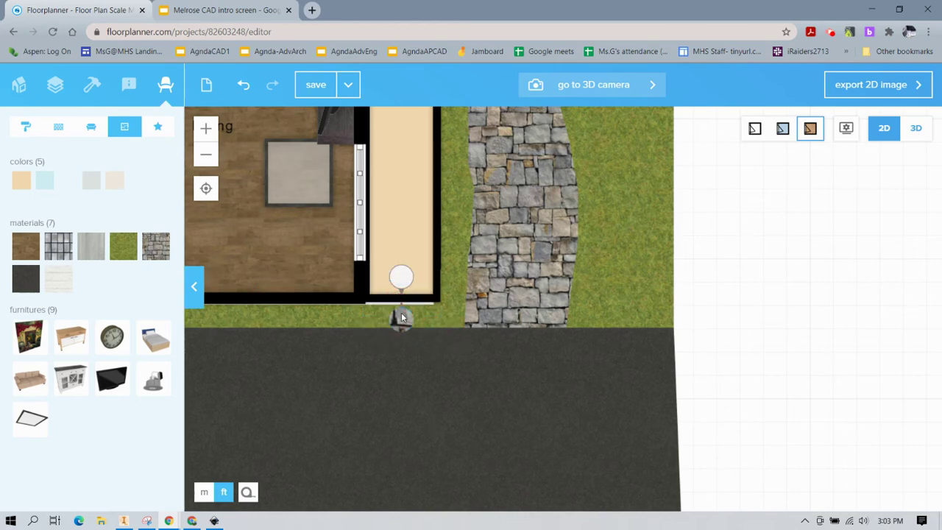
pyautogui.scroll(-2, 401, 309)
pyautogui.scroll(3, 401, 296)
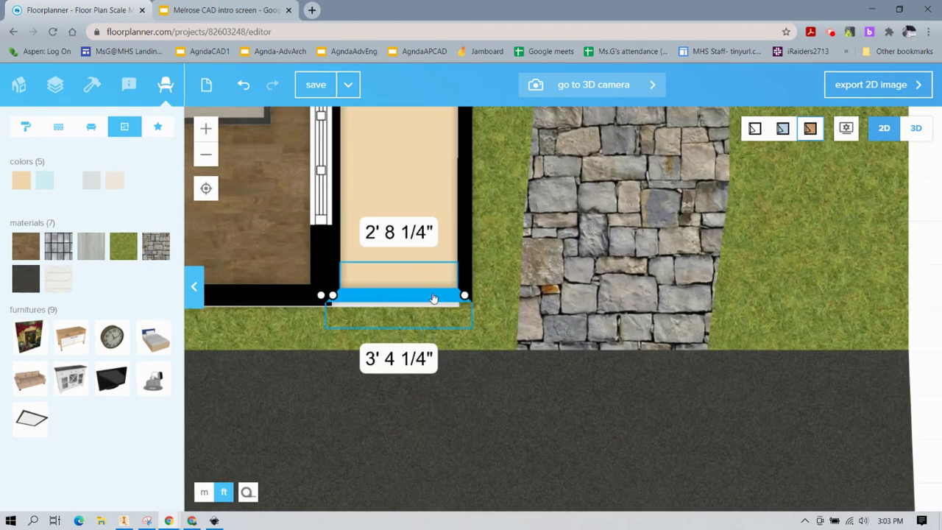
pyautogui.click(434, 298)
pyautogui.scroll(-5, 434, 308)
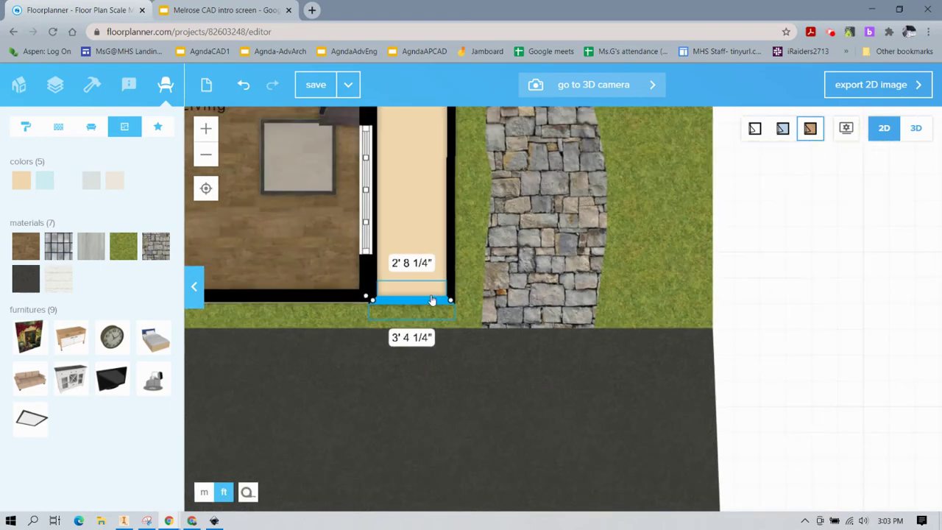
# Start a new surface for the porch floor and raise it 8" from the floor.
pyautogui.moveTo(770, 267); pyautogui.dragTo(812, 449)
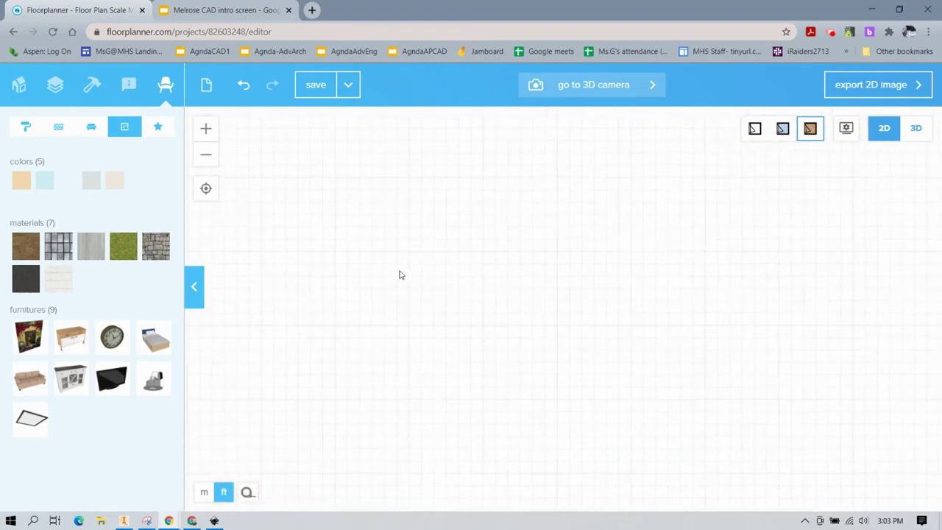
pyautogui.moveTo(400, 274); pyautogui.dragTo(772, 383)
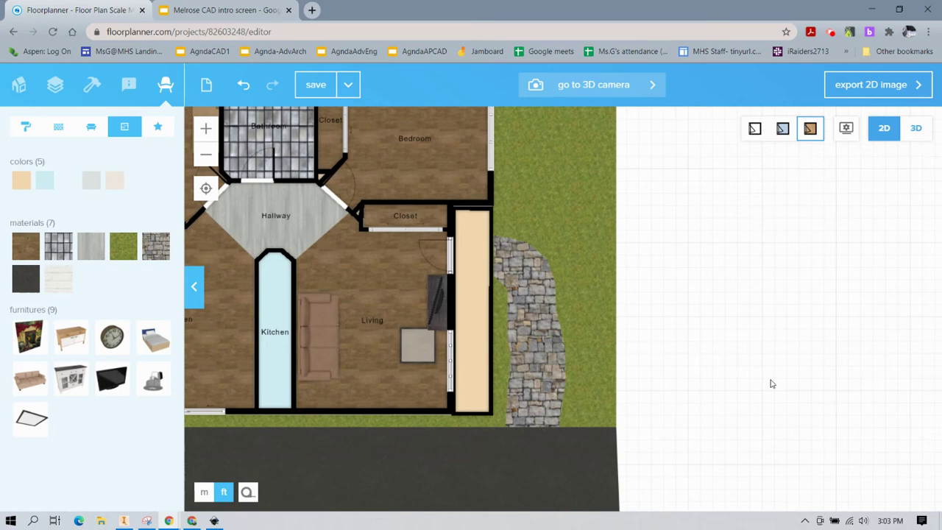
pyautogui.click(87, 88)
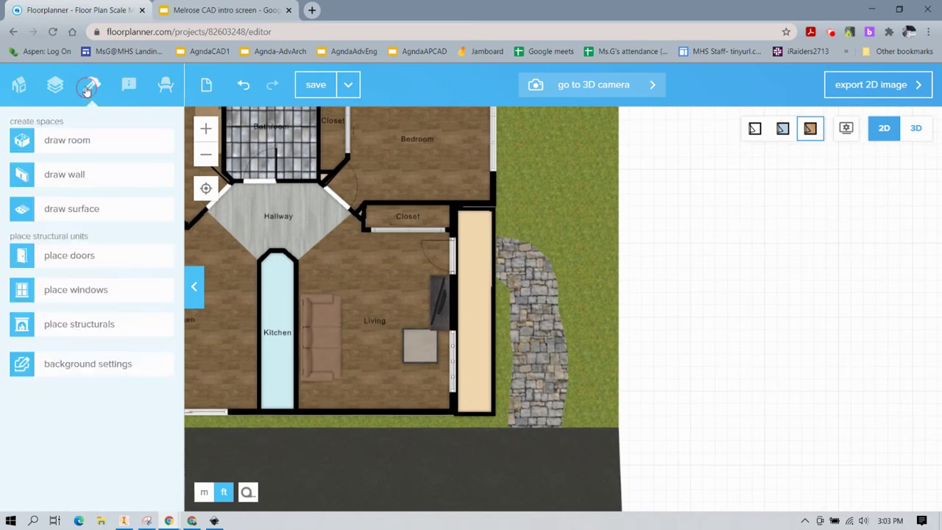
pyautogui.click(91, 208)
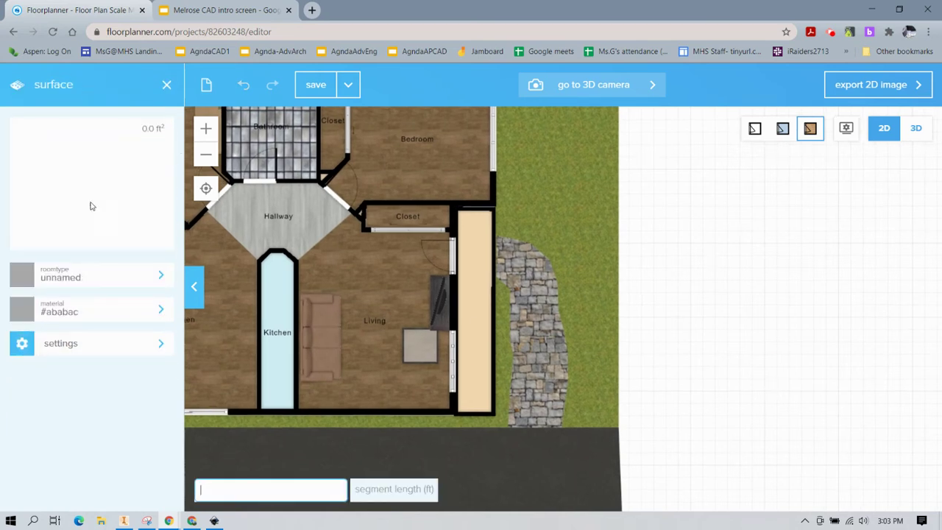
pyautogui.click(116, 347)
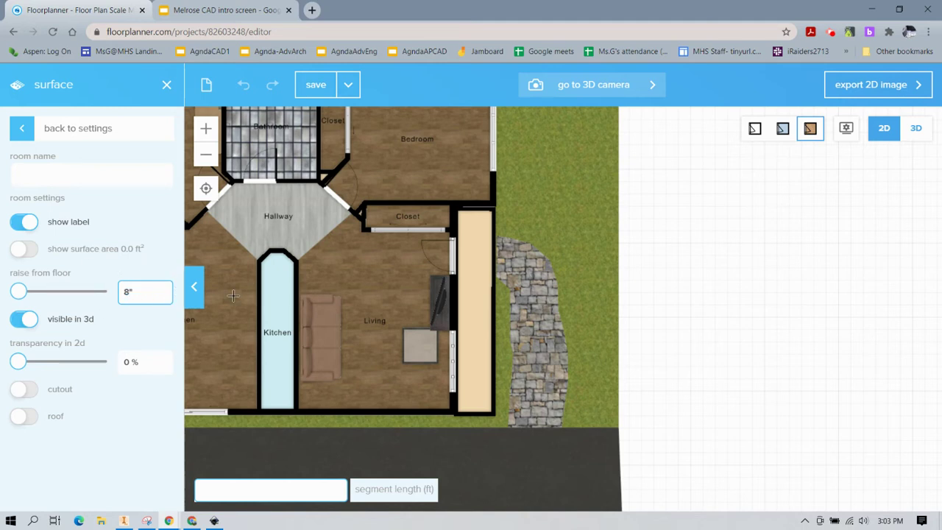
# Outline the porch floor surface along the outer edges of the low walls and the house wall, about 3' 1 1/2" by 17'.
pyautogui.scroll(3, 462, 212)
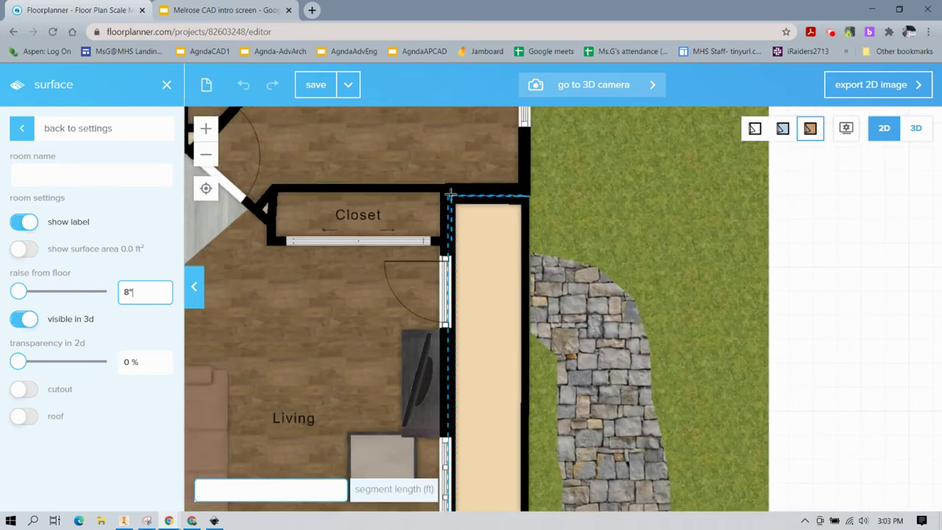
pyautogui.scroll(3, 449, 198)
pyautogui.click(448, 198)
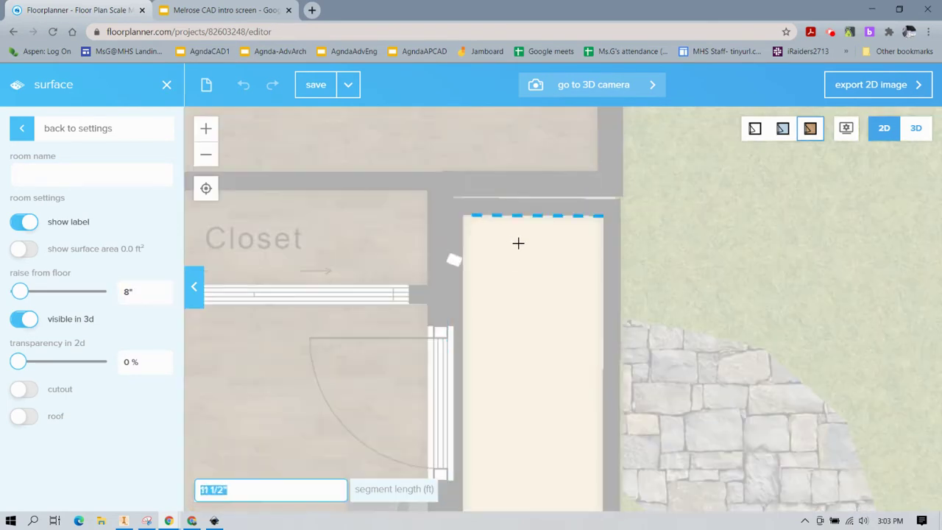
pyautogui.click(622, 197)
pyautogui.scroll(-2, 620, 287)
pyautogui.press('space')
pyautogui.moveTo(609, 346); pyautogui.dragTo(601, 174)
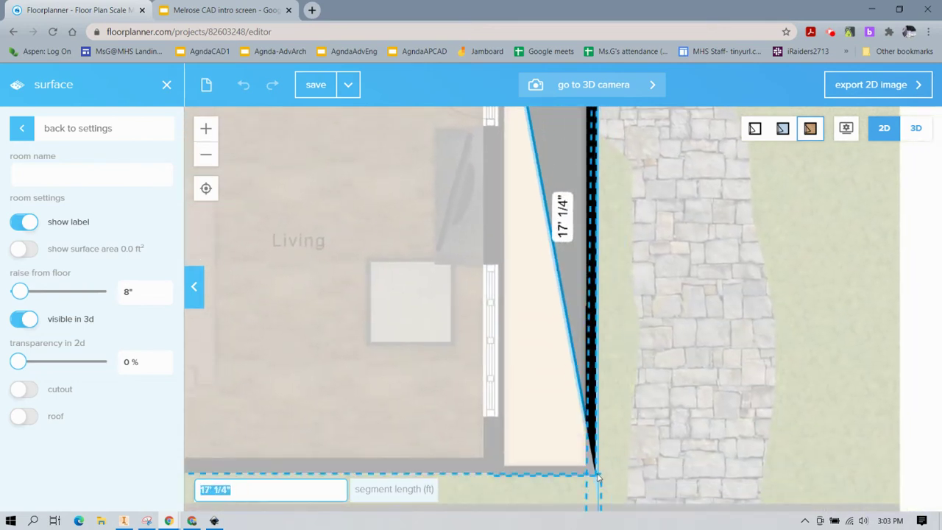
pyautogui.click(598, 478)
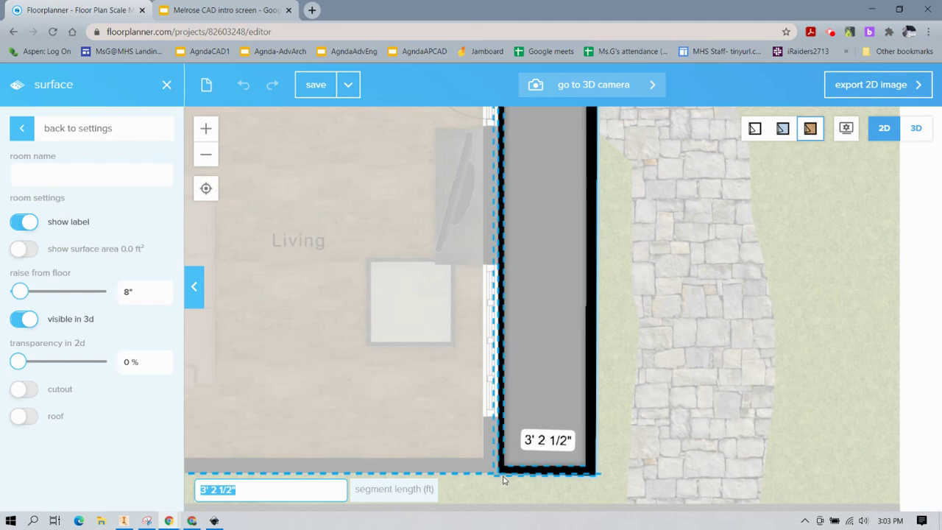
pyautogui.scroll(2, 503, 478)
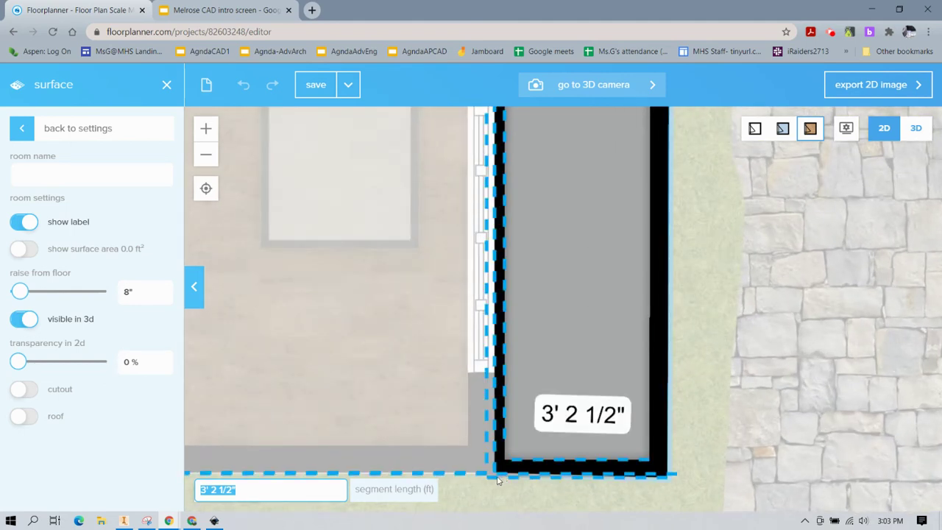
pyautogui.write('sssss')
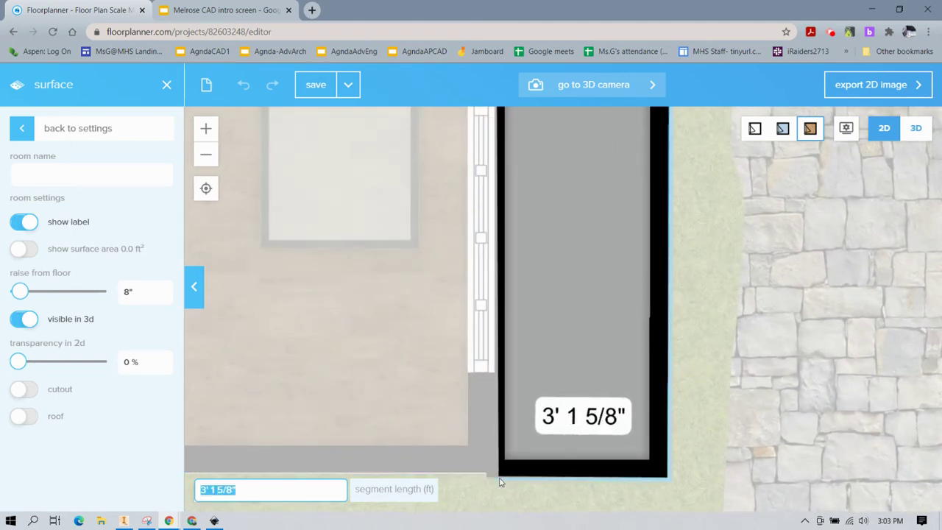
pyautogui.write('sssssssssssssssssssssssssssss')
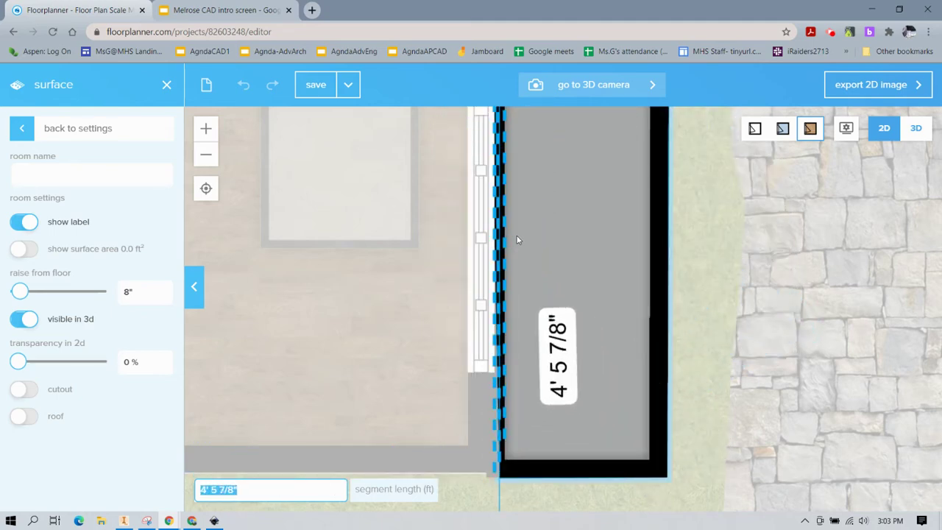
pyautogui.doubleClick(517, 236)
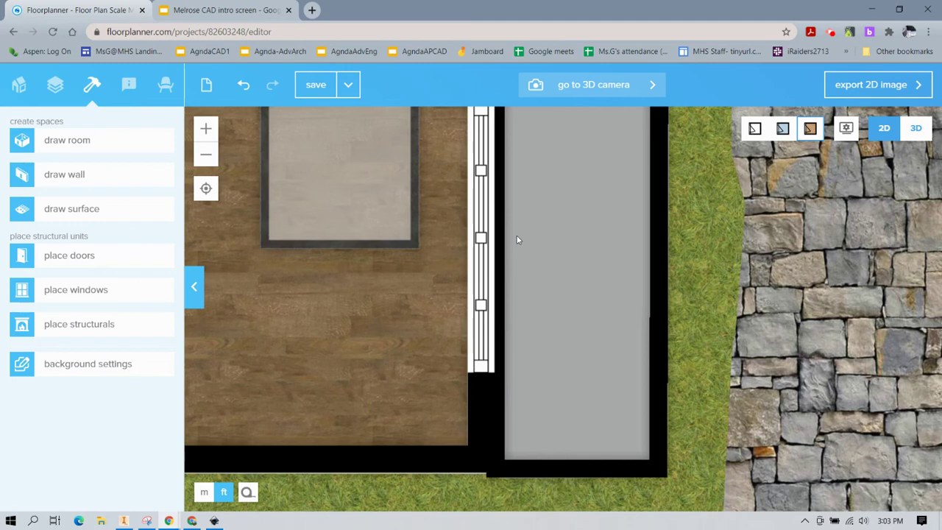
# Apply the Wood Planks Clean 0071 material to the porch floor surface.
pyautogui.click(533, 343)
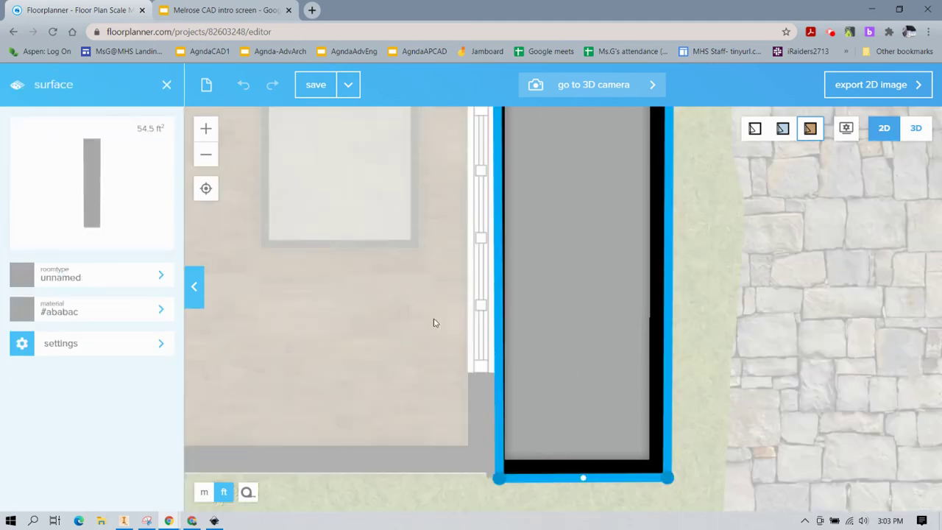
pyautogui.click(116, 321)
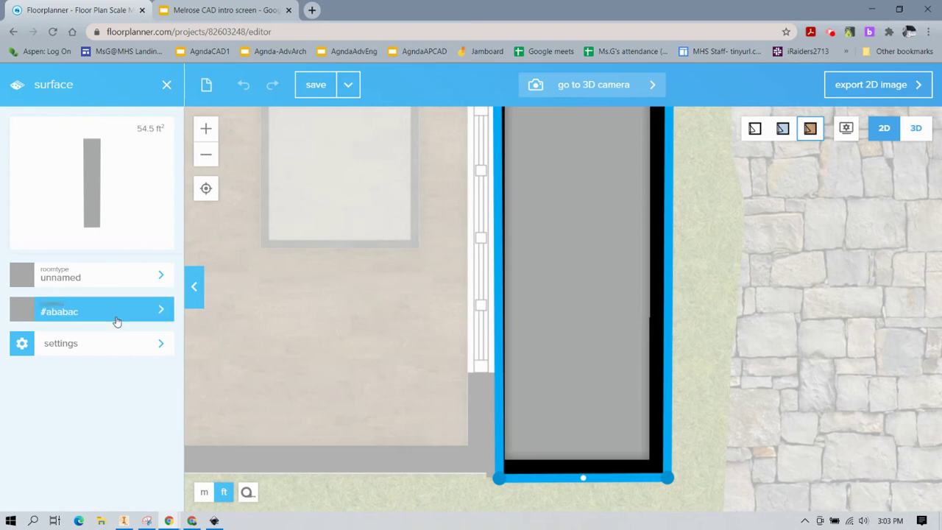
pyautogui.click(131, 259)
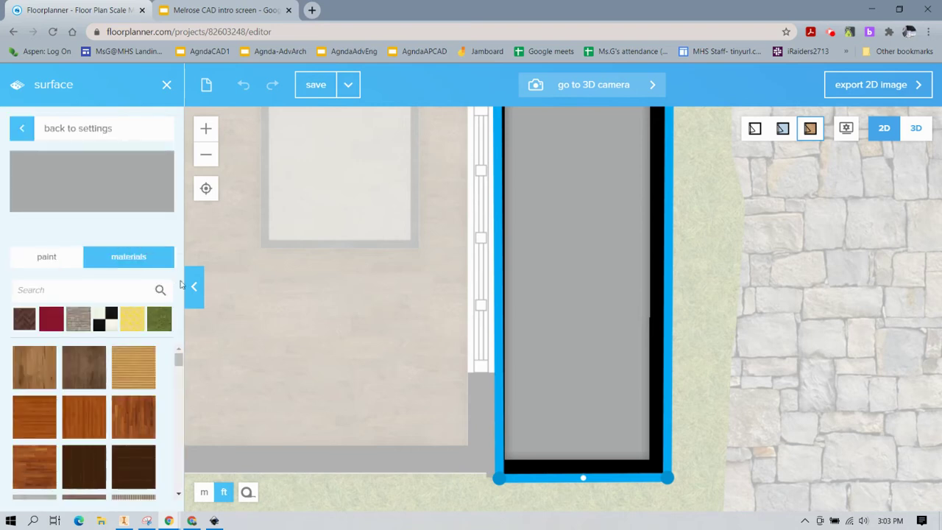
pyautogui.click(128, 372)
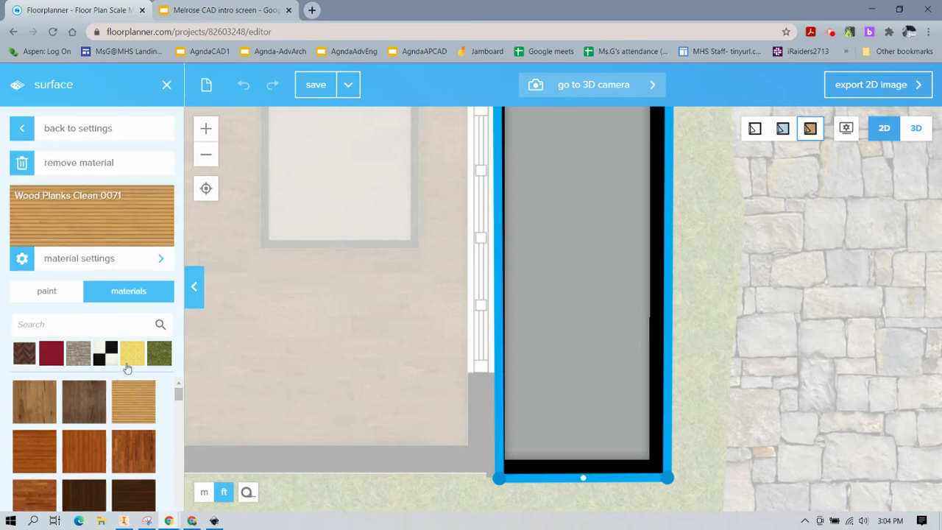
# Rotate the porch floor's plank material 90° so the boards run along the porch's length.
pyautogui.click(132, 264)
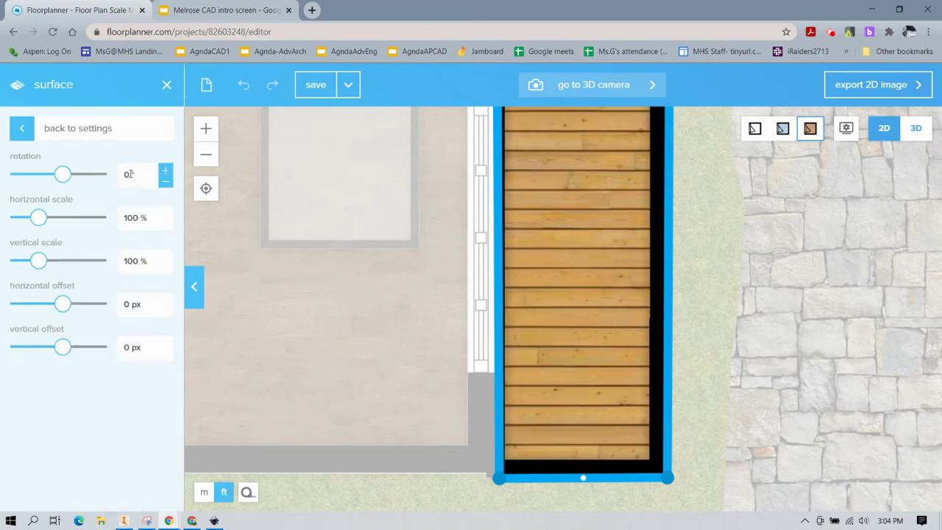
pyautogui.moveTo(131, 175); pyautogui.dragTo(101, 179)
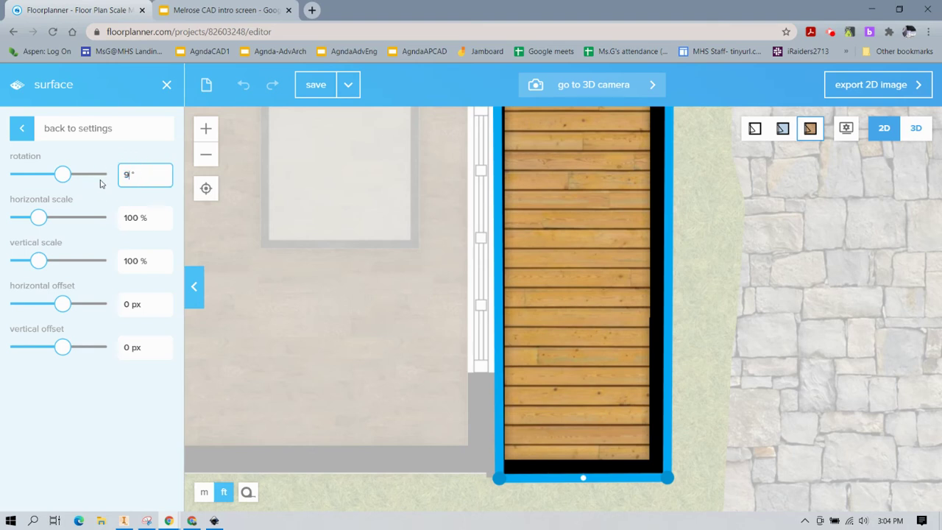
pyautogui.click(123, 418)
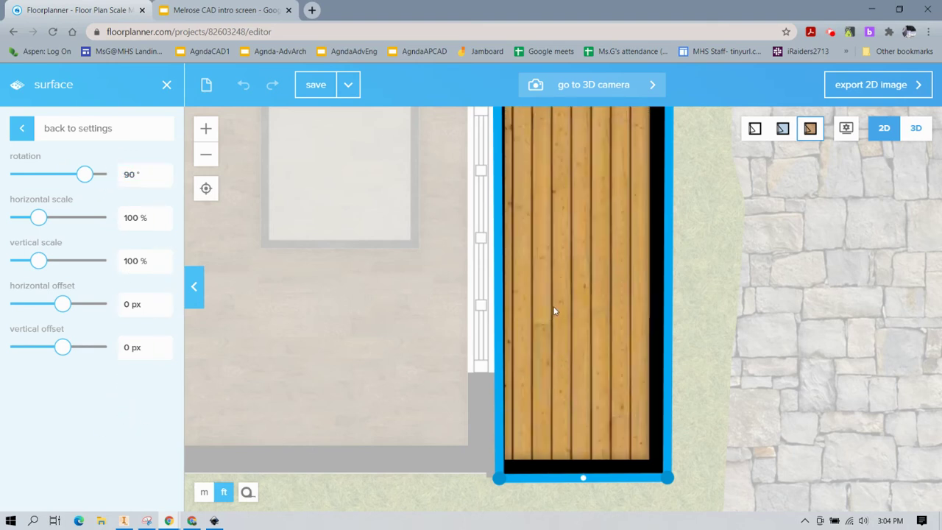
# Examine the porch floor, its stone-faced edges and the house door from outside in the 3D orbit view.
pyautogui.scroll(-2, 556, 311)
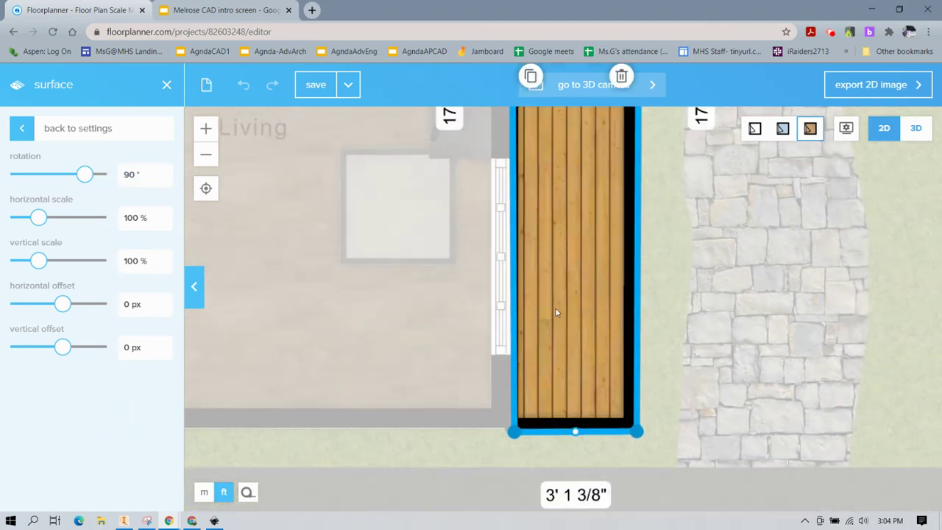
pyautogui.click(916, 130)
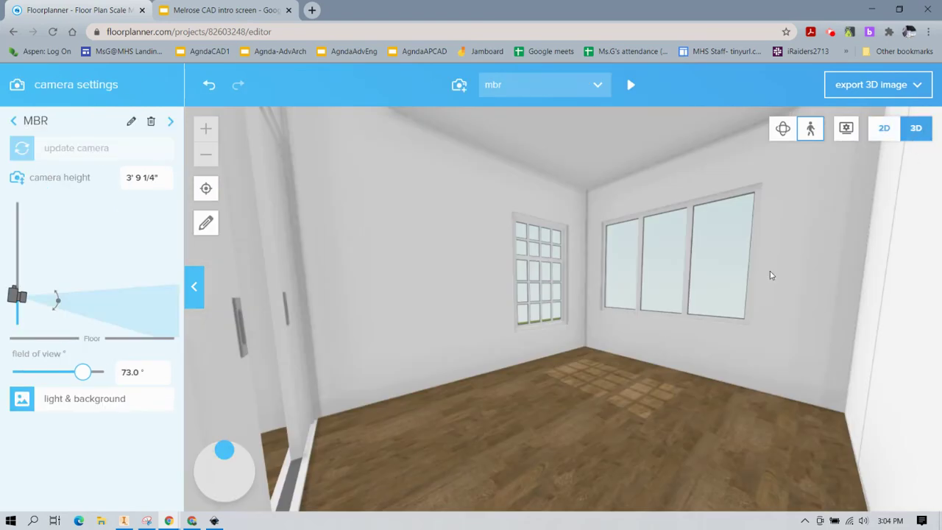
pyautogui.click(782, 128)
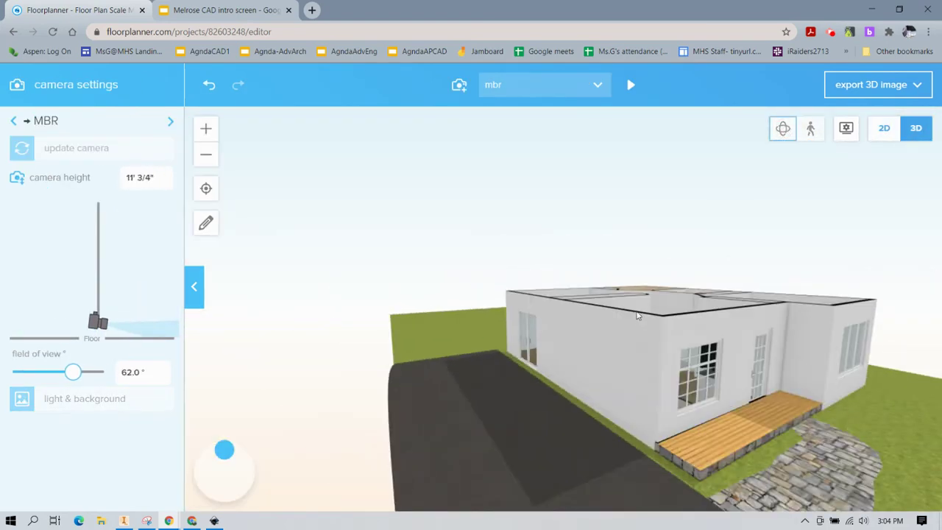
pyautogui.scroll(1, 669, 459)
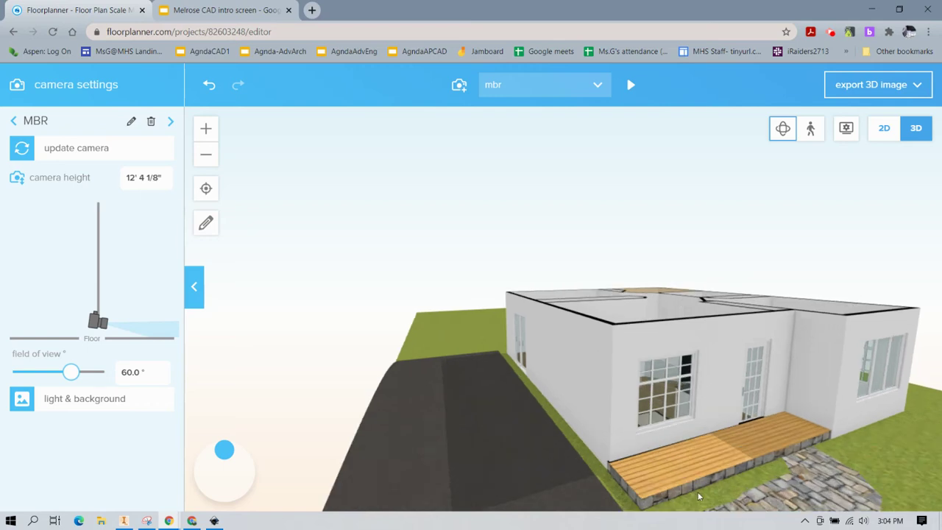
pyautogui.scroll(1, 760, 466)
pyautogui.scroll(-2, 810, 494)
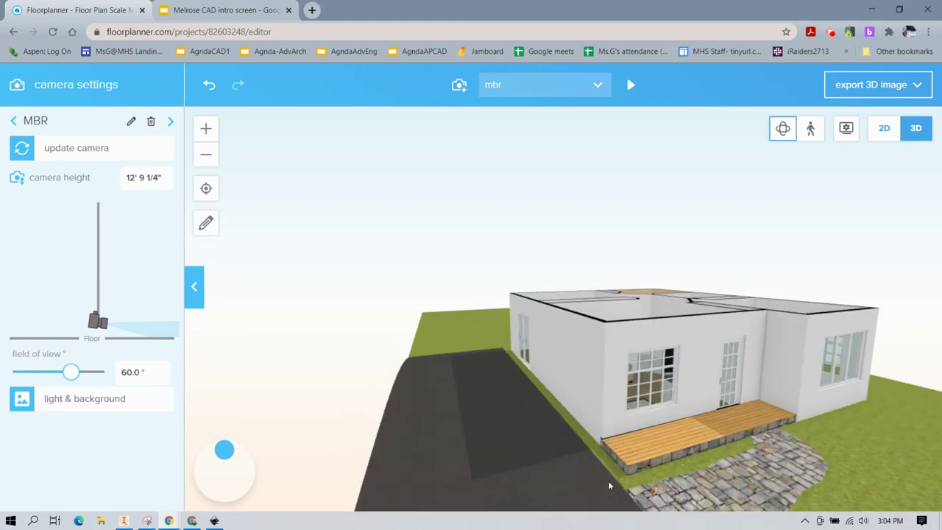
pyautogui.scroll(1, 629, 447)
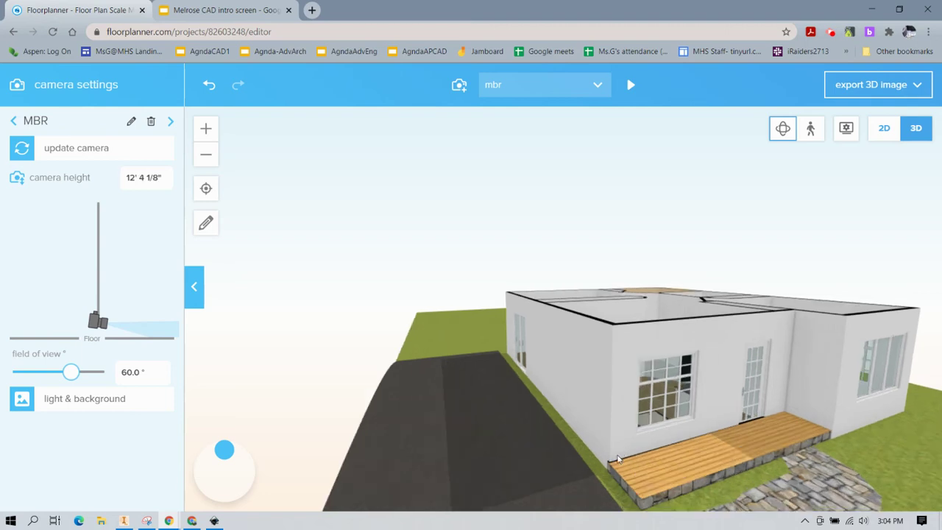
pyautogui.scroll(2, 610, 469)
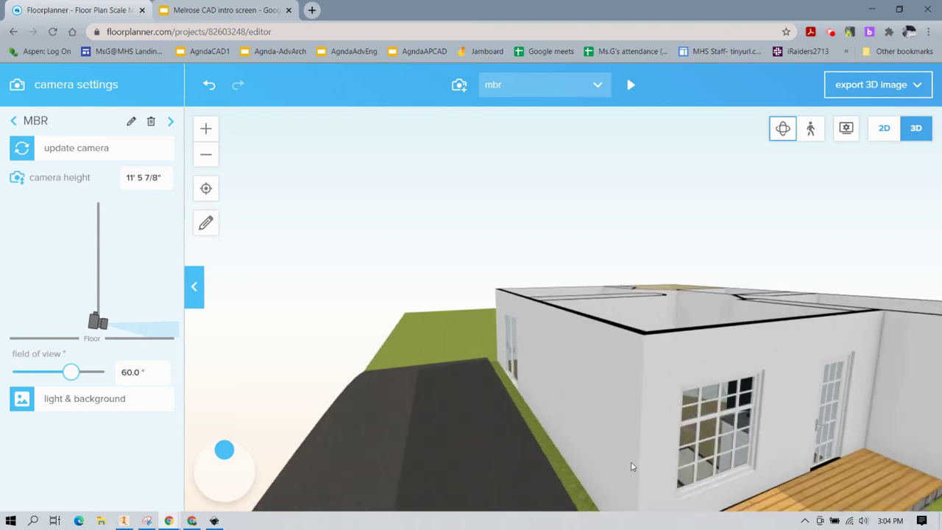
pyautogui.scroll(-3, 633, 464)
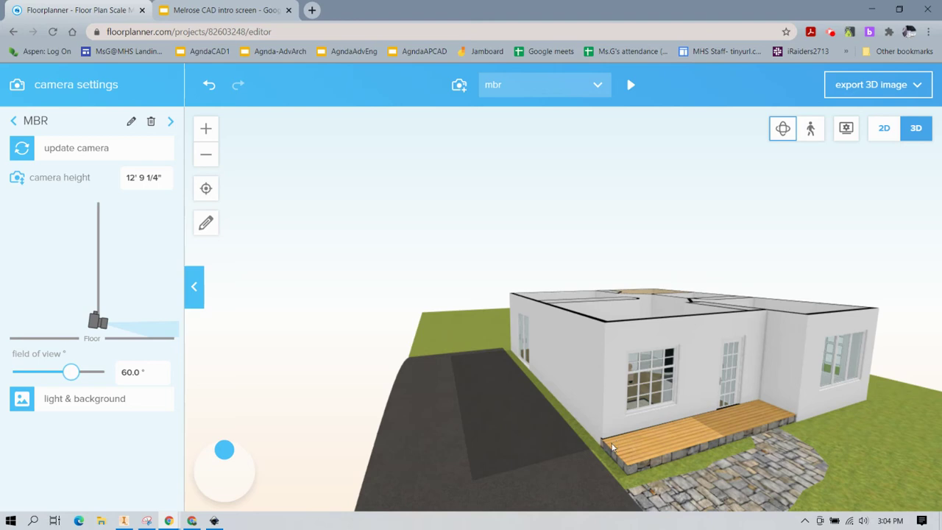
pyautogui.scroll(3, 609, 470)
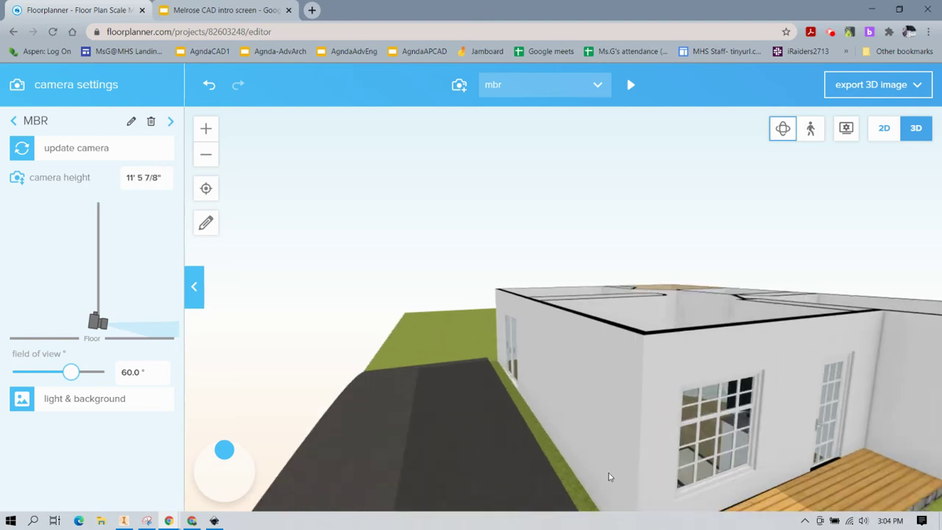
pyautogui.moveTo(608, 473); pyautogui.dragTo(607, 506, button='right')
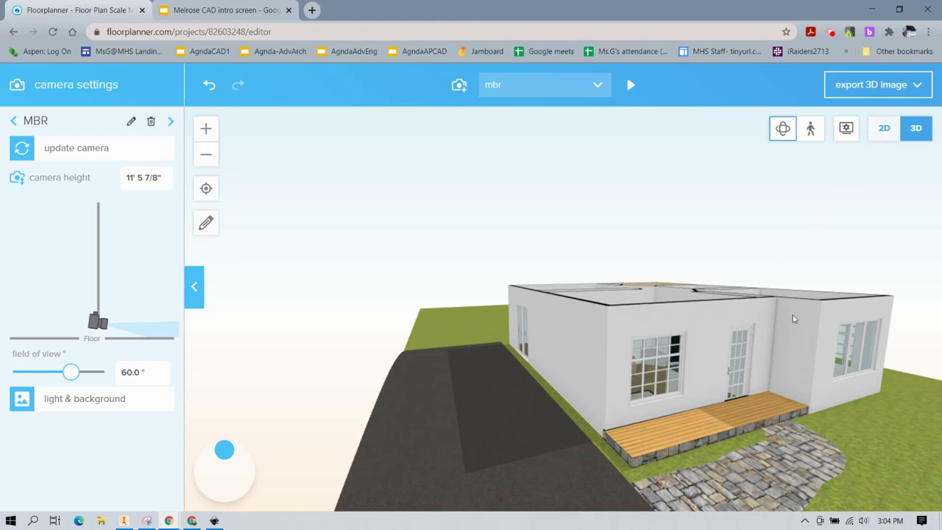
# Back in the 2D plan, raise the living room's exterior door 8" from the floor to match the porch.
pyautogui.click(883, 128)
pyautogui.scroll(-2, 485, 190)
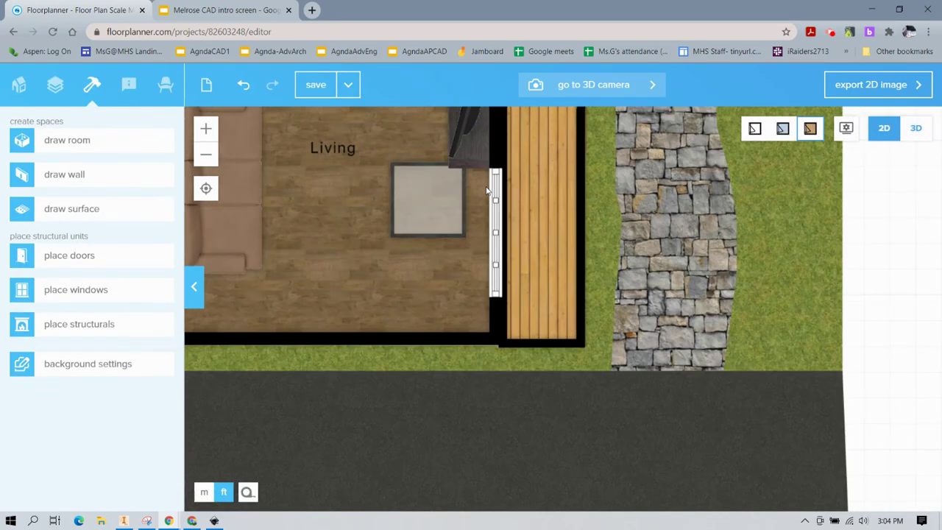
pyautogui.moveTo(458, 128); pyautogui.dragTo(550, 336)
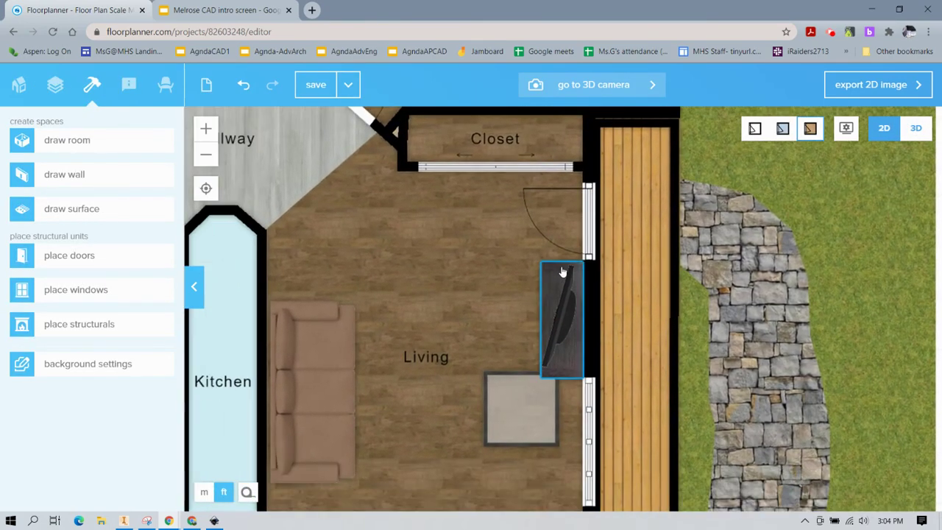
pyautogui.click(595, 236)
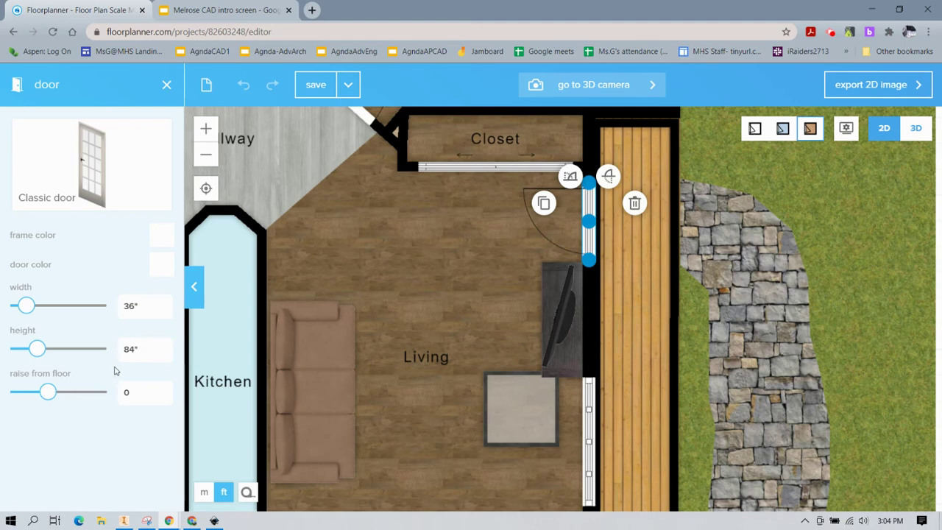
pyautogui.click(123, 393)
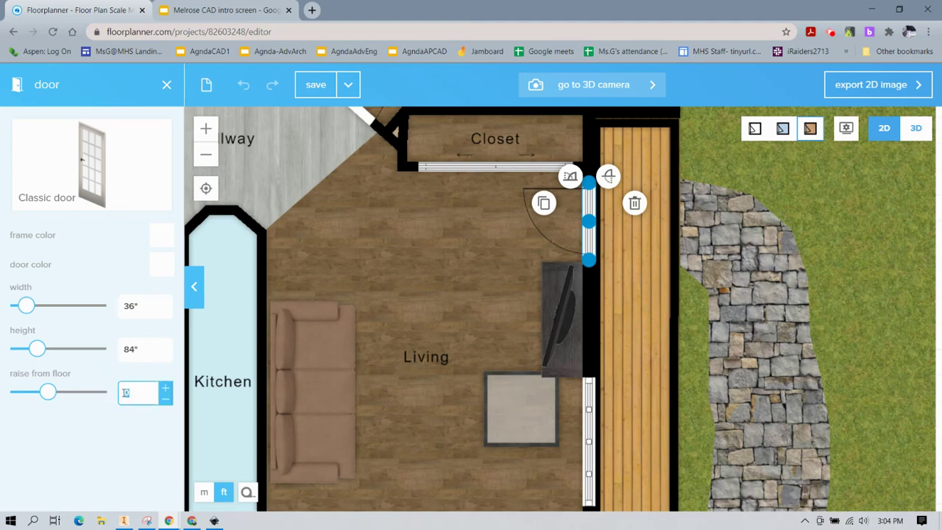
pyautogui.write('8')
pyautogui.click(92, 435)
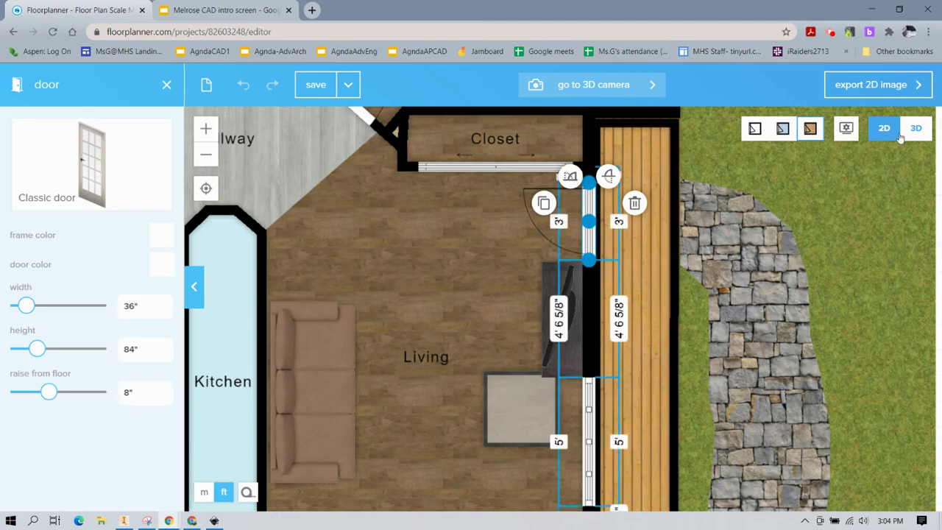
# Move the porch's low end wall beside the driveway inward to line up with the living room's exterior wall.
pyautogui.scroll(-1, 578, 407)
pyautogui.moveTo(603, 430); pyautogui.dragTo(602, 337)
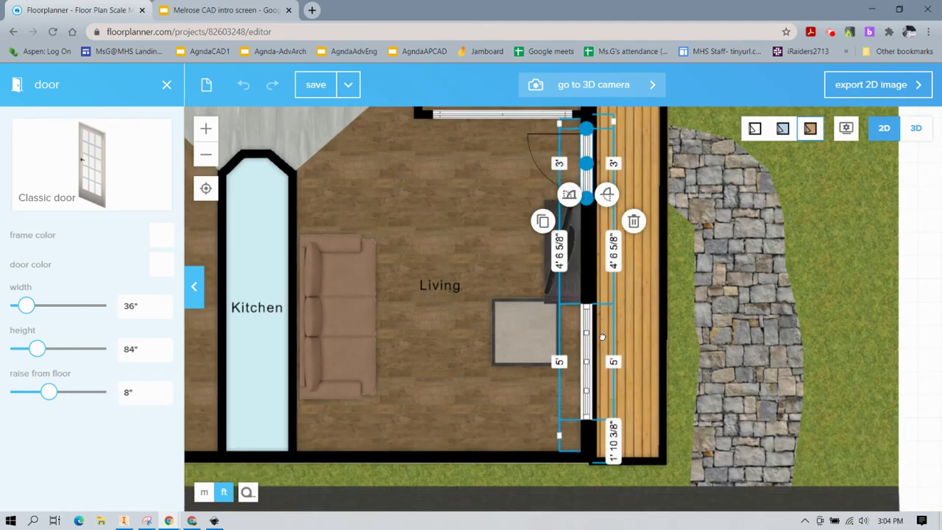
pyautogui.scroll(3, 603, 372)
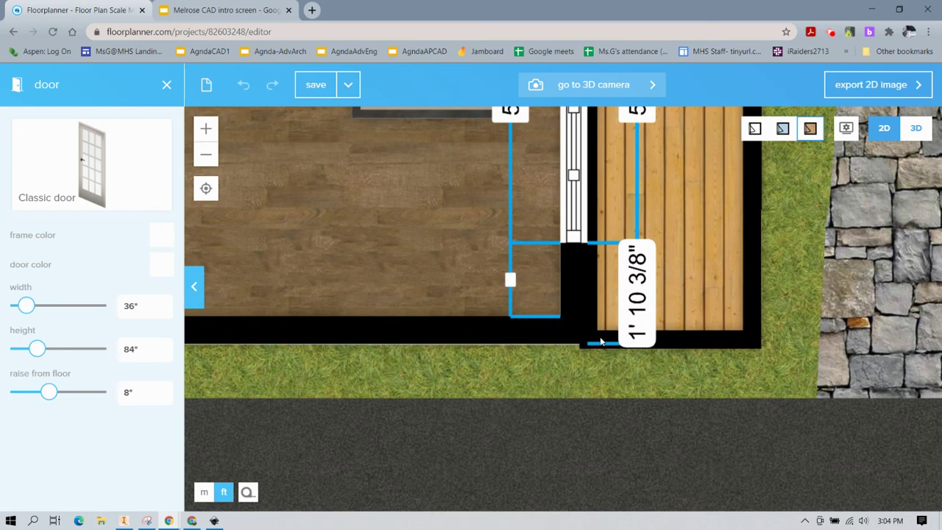
pyautogui.click(595, 338)
pyautogui.click(595, 340)
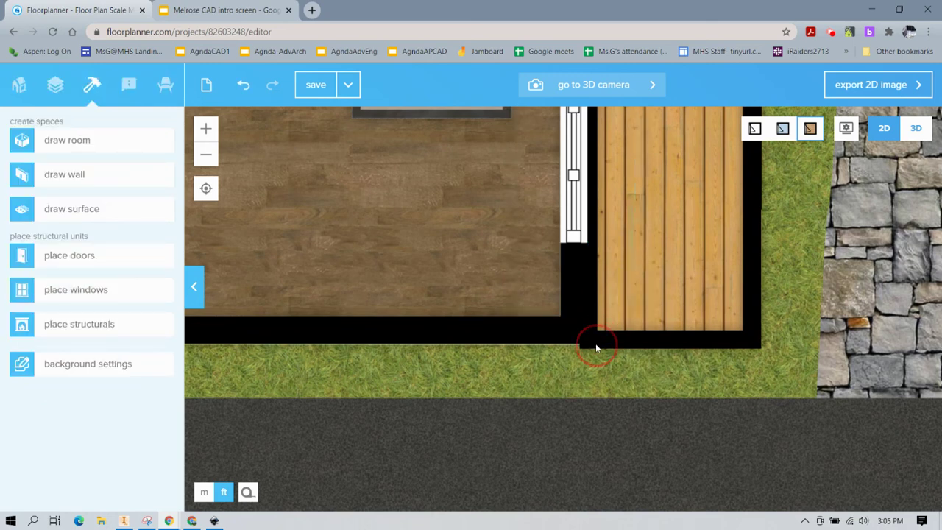
pyautogui.click(589, 343)
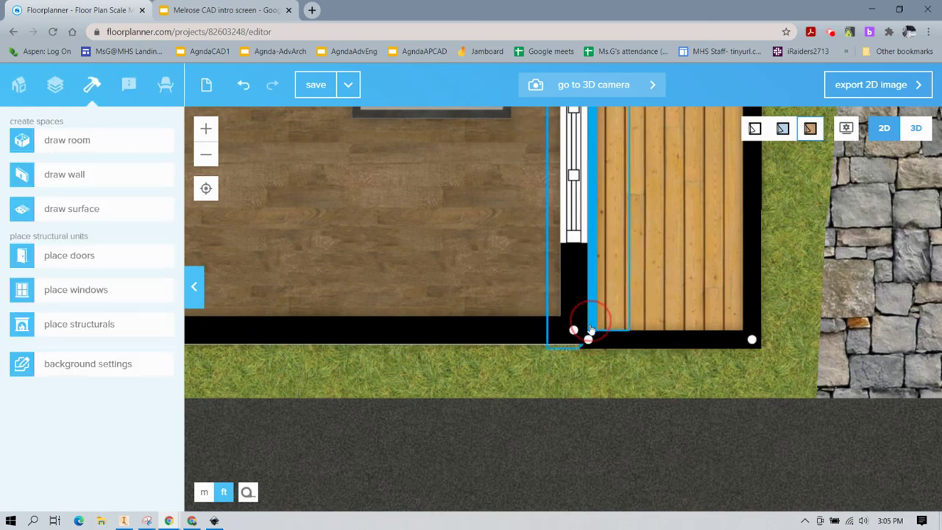
pyautogui.moveTo(592, 337); pyautogui.dragTo(594, 327)
# Extend the porch floor surface's two driveway-end corners over the low walls, making that edge straight and 3' 3" long.
pyautogui.moveTo(754, 341)
pyautogui.mouseDown()
pyautogui.moveTo(752, 327)
pyautogui.moveTo(760, 341)
pyautogui.mouseUp()
pyautogui.click(740, 343)
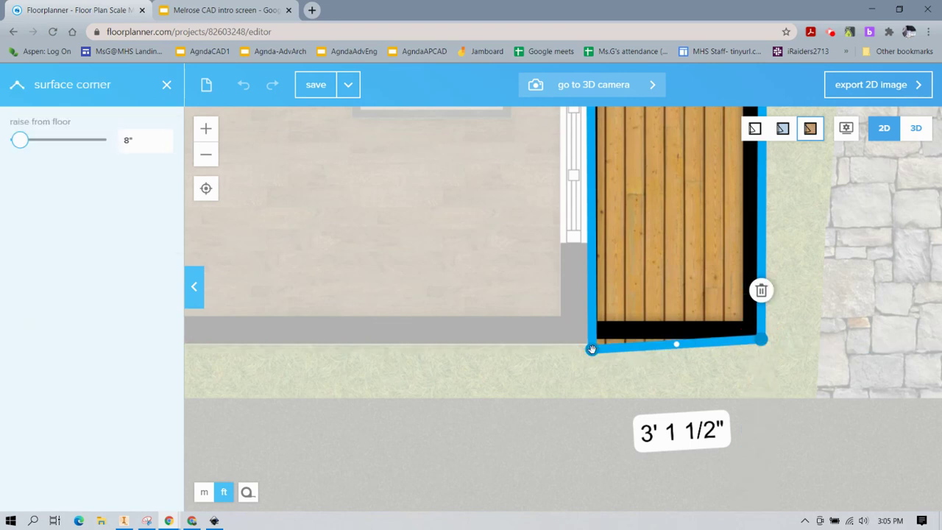
pyautogui.moveTo(592, 349)
pyautogui.mouseDown()
pyautogui.moveTo(595, 325)
pyautogui.moveTo(599, 346)
pyautogui.mouseUp()
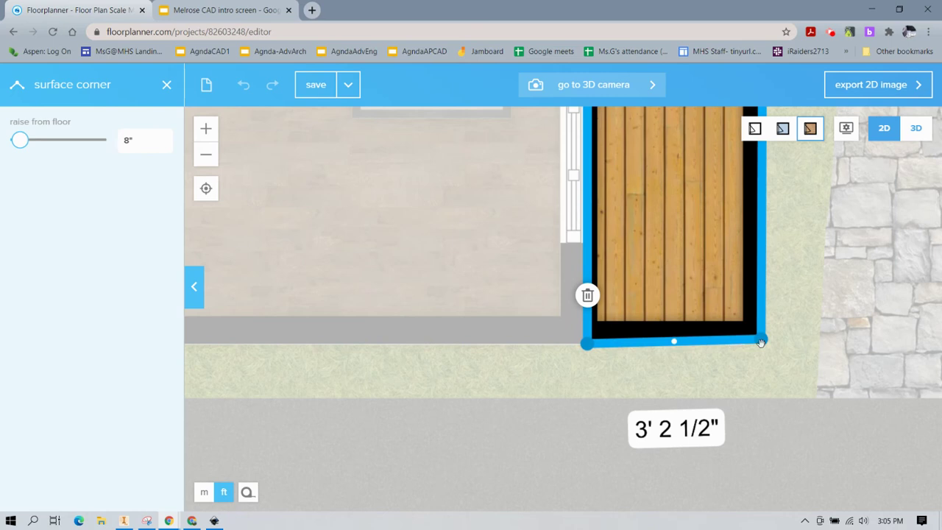
pyautogui.moveTo(761, 343)
pyautogui.mouseDown()
pyautogui.moveTo(768, 347)
pyautogui.moveTo(765, 338)
pyautogui.mouseUp()
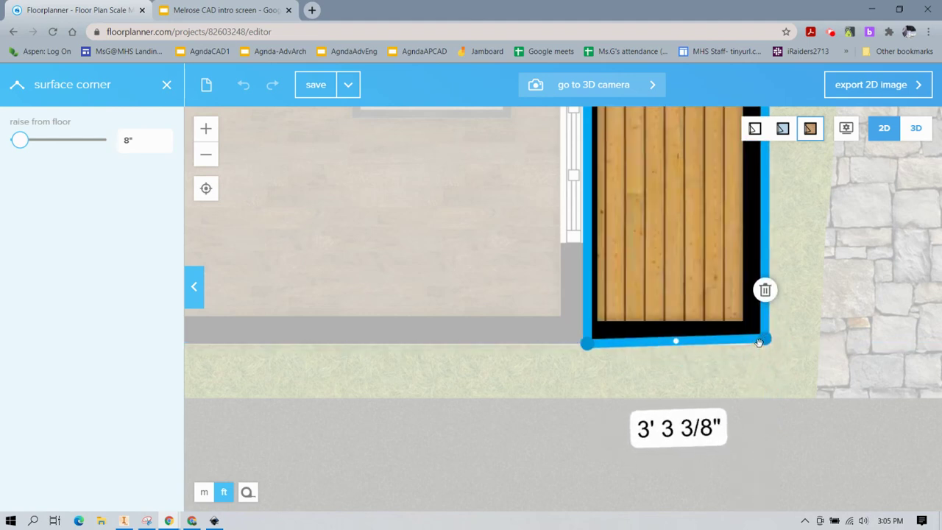
pyautogui.moveTo(587, 344); pyautogui.dragTo(587, 342)
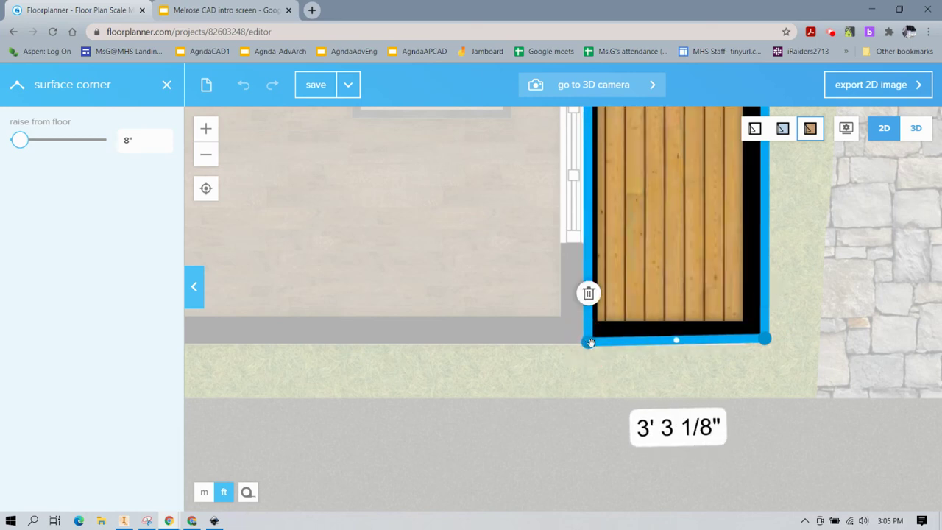
pyautogui.moveTo(764, 338); pyautogui.dragTo(764, 341)
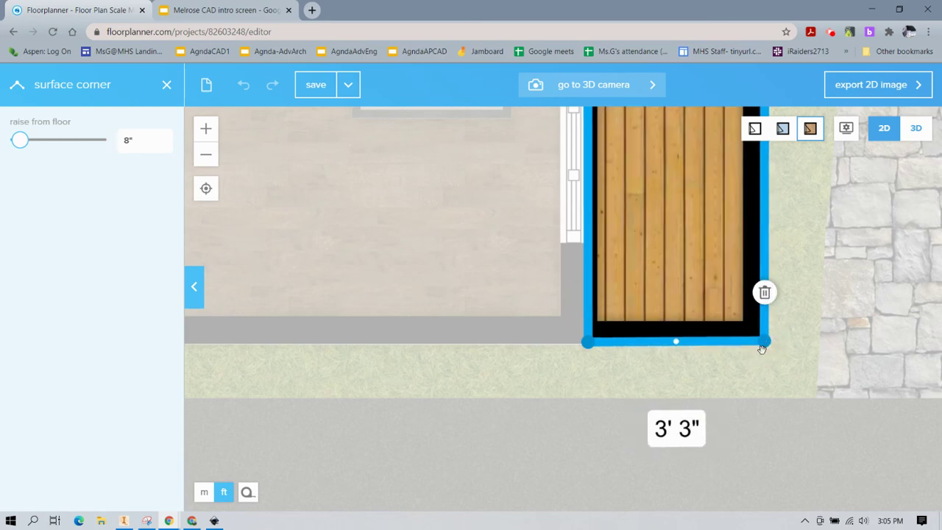
# Examine the adjusted porch floor and its stone-faced edges from outside in the 3D orbit view.
pyautogui.click(914, 129)
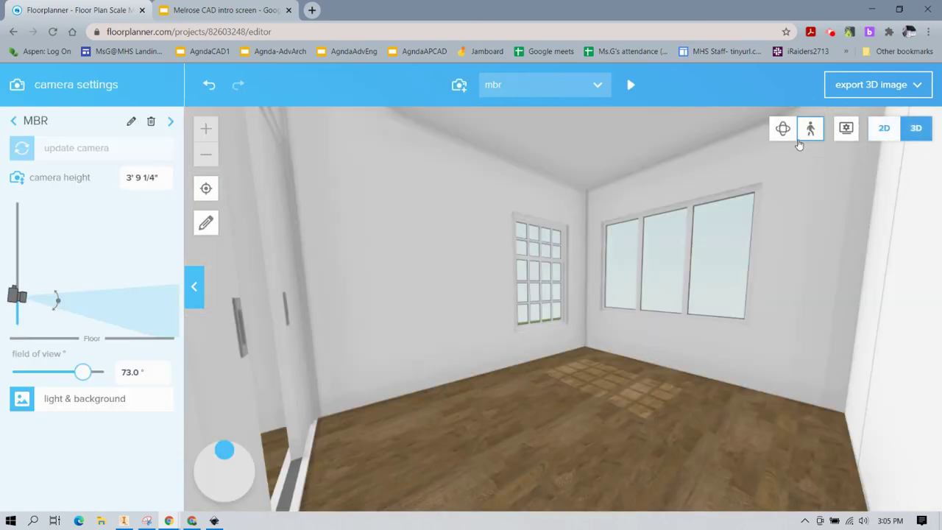
pyautogui.click(784, 129)
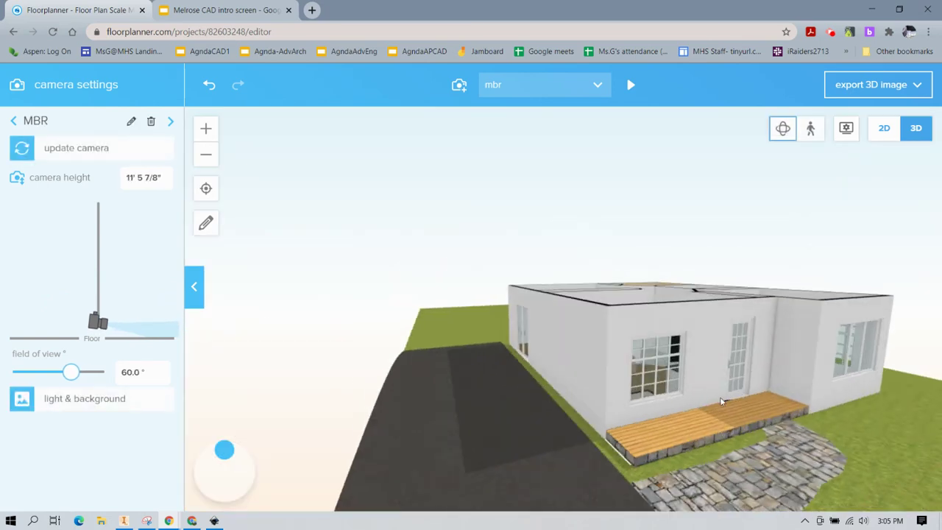